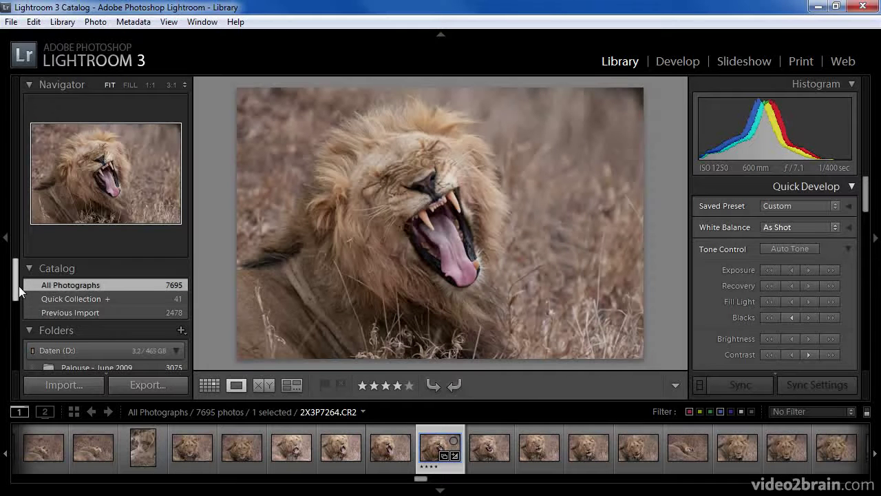
Step: Open the Africa Slideshow collection in the Slideshow module and apply the Crop To Fill template
left_click_drag(18, 282, 32, 324)
left_click(81, 324)
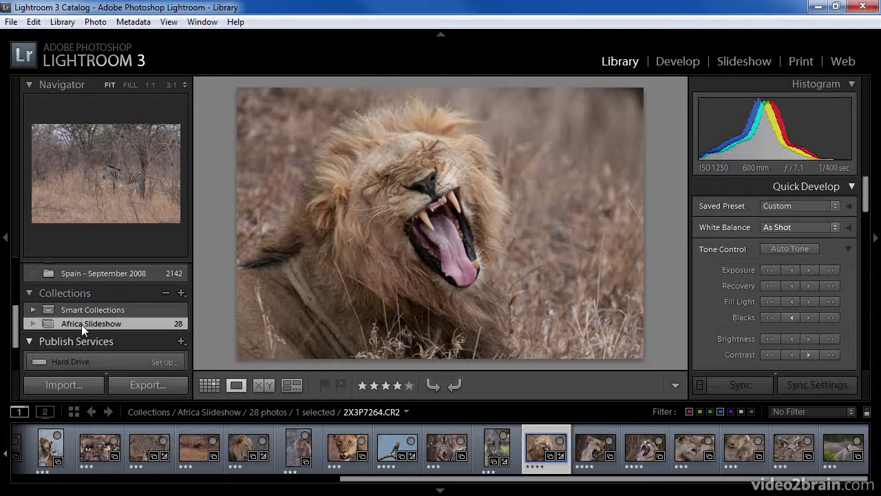
left_click(737, 62)
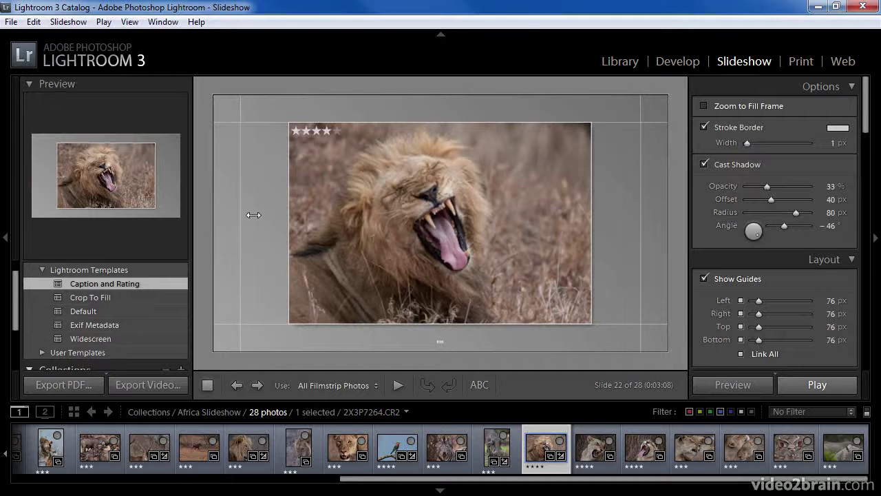
left_click(103, 293)
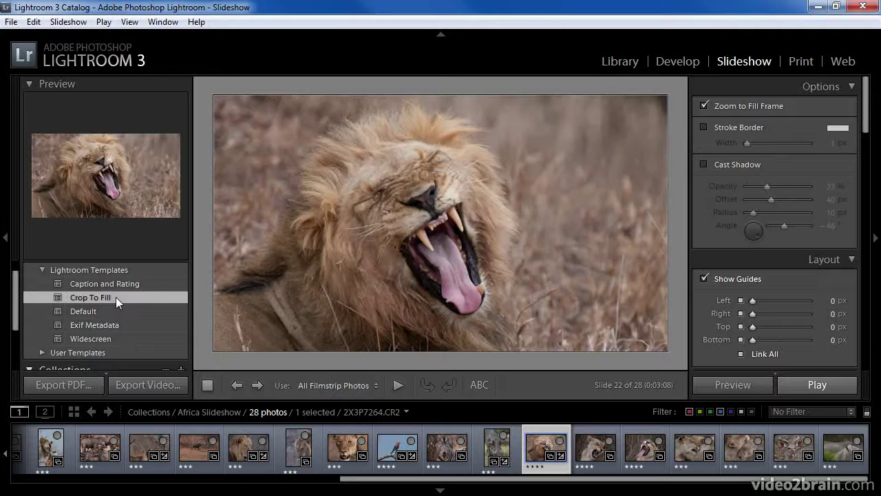
Step: Check how several photos are cropped in their slides and reposition the cheetah cub photo within its frame
left_click(293, 440)
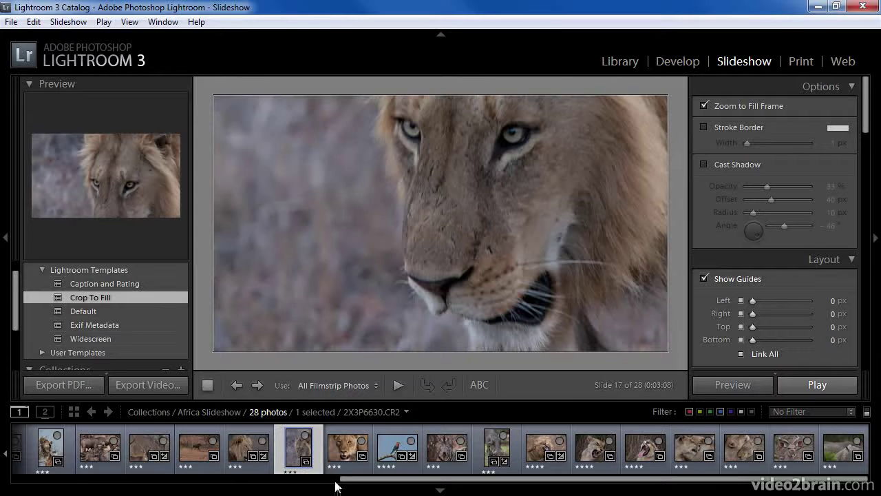
left_click_drag(349, 482, 10, 469)
left_click(31, 451)
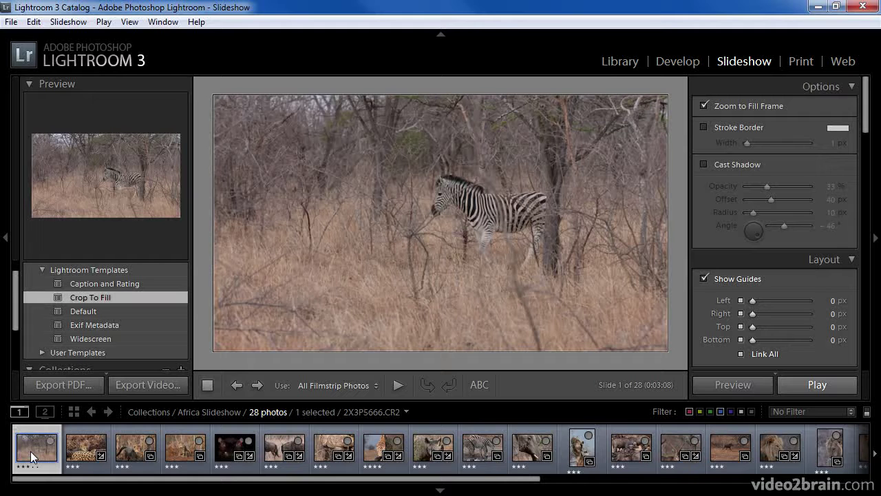
left_click(77, 452)
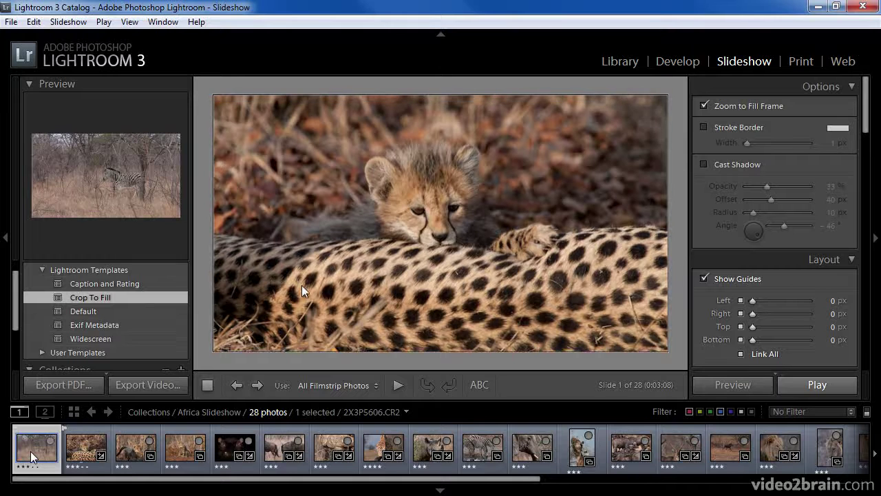
key("Right")
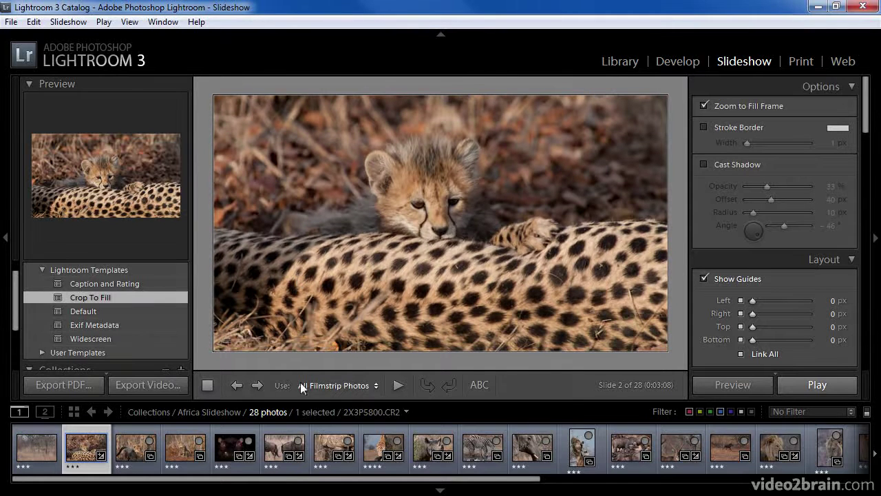
left_click_drag(361, 253, 358, 253)
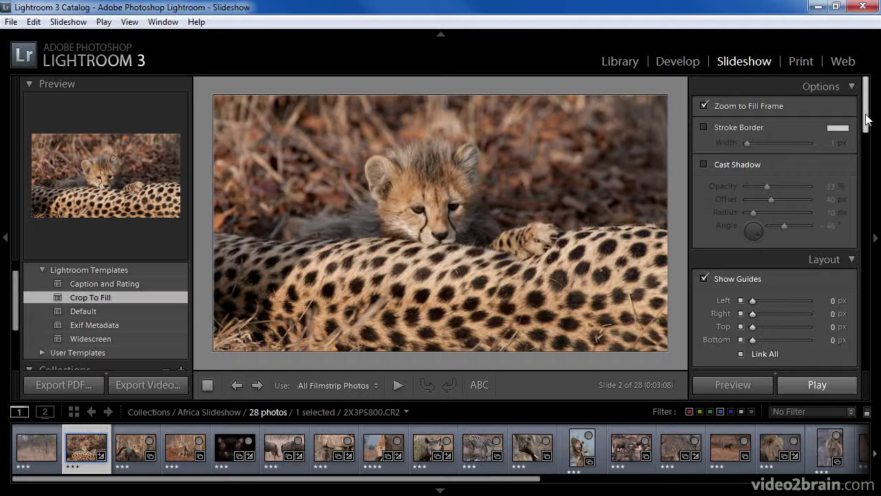
Step: Review the playback settings and preview the slideshow, skipping ahead through the slides before ending the preview
left_click_drag(866, 118, 844, 325)
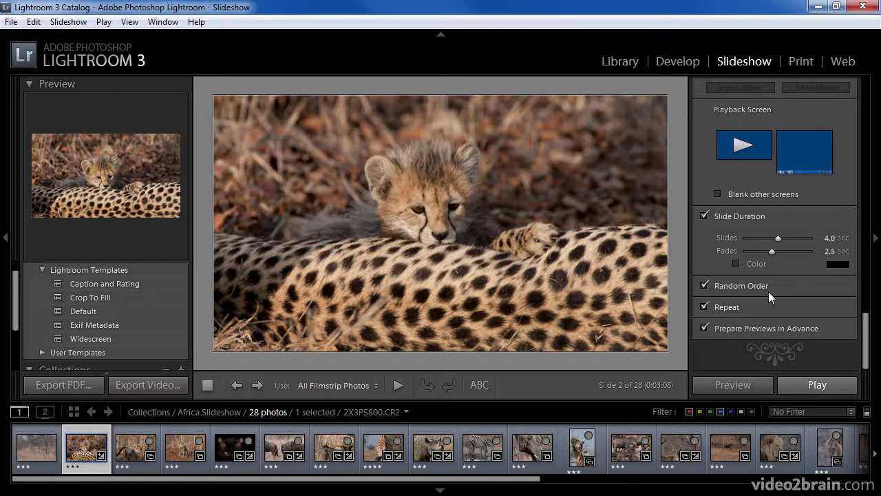
left_click(734, 378)
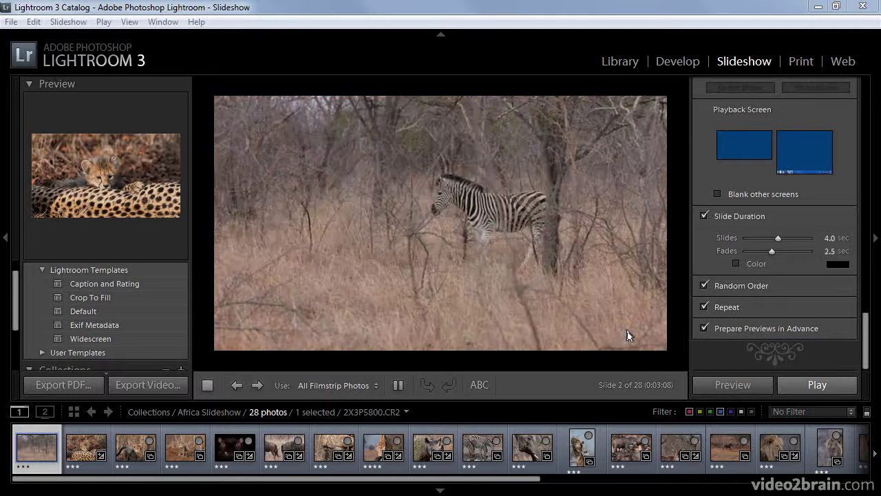
left_click(257, 384)
left_click(257, 385)
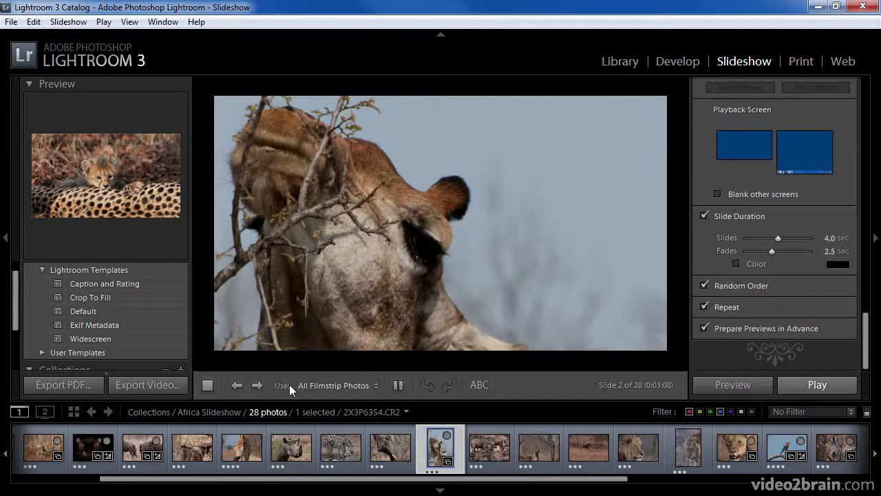
left_click(398, 387)
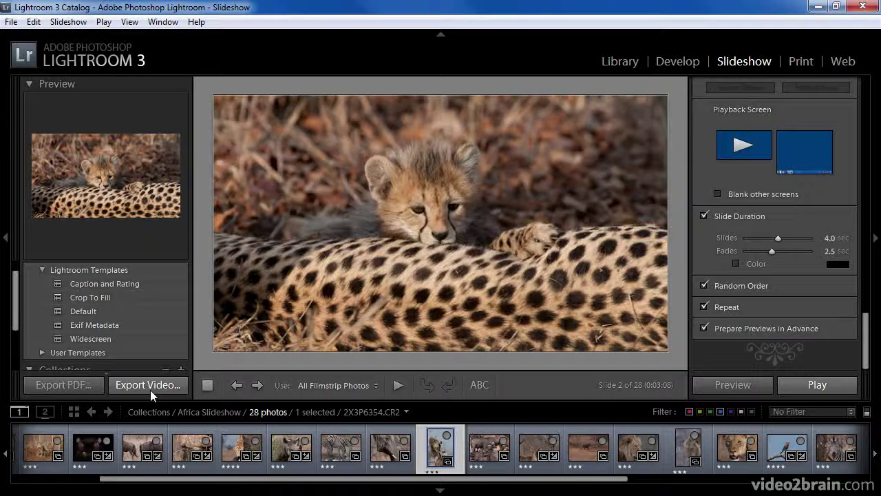
Step: Export the slideshow as an MP4 video named South Africa into the Video Slideshows folder using the 1080p preset
left_click(150, 390)
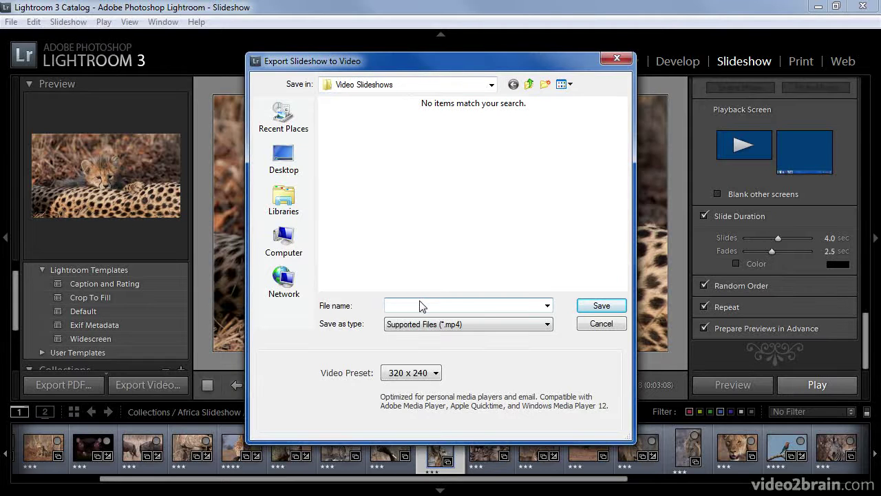
type("South Africa")
left_click(436, 374)
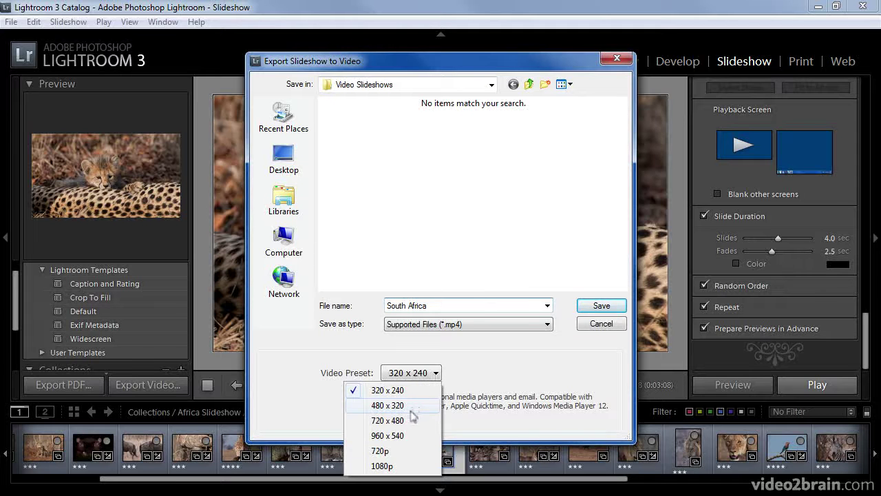
left_click(449, 420)
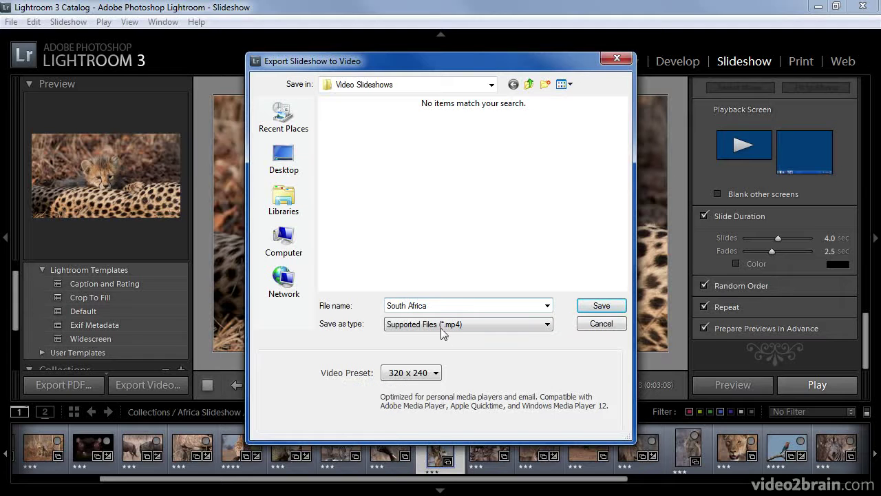
left_click(438, 373)
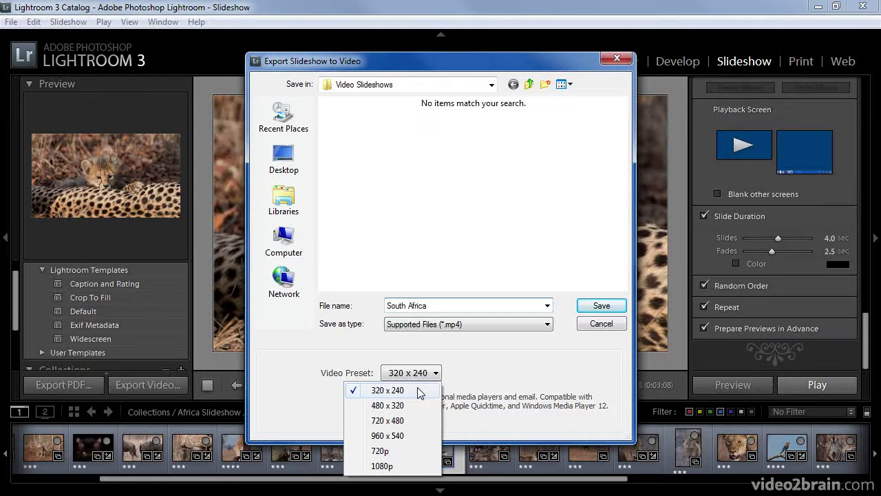
left_click(396, 466)
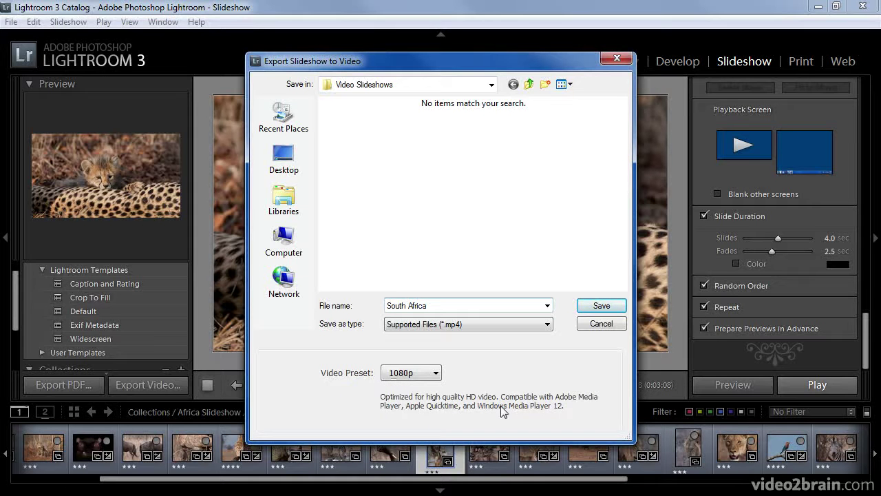
left_click(613, 306)
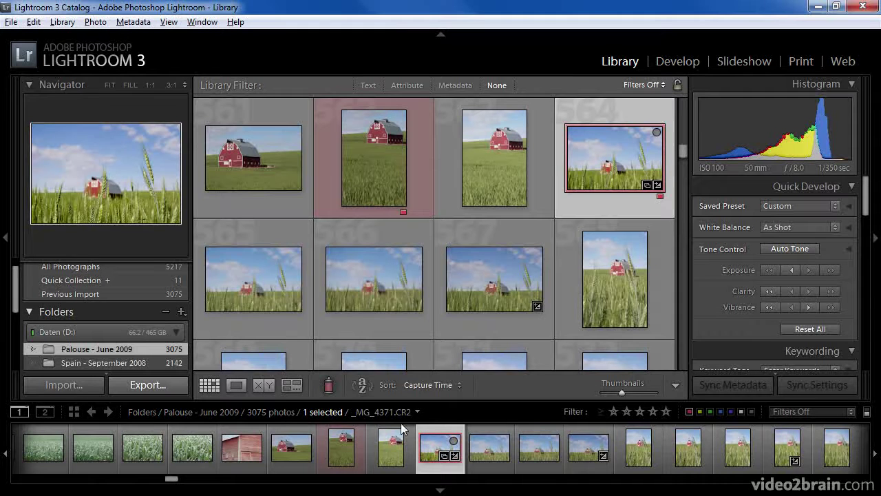
Step: Turn on the red label filter for the Palouse - June 2009 folder and open the Quick Collection in the Print module
left_click(867, 412)
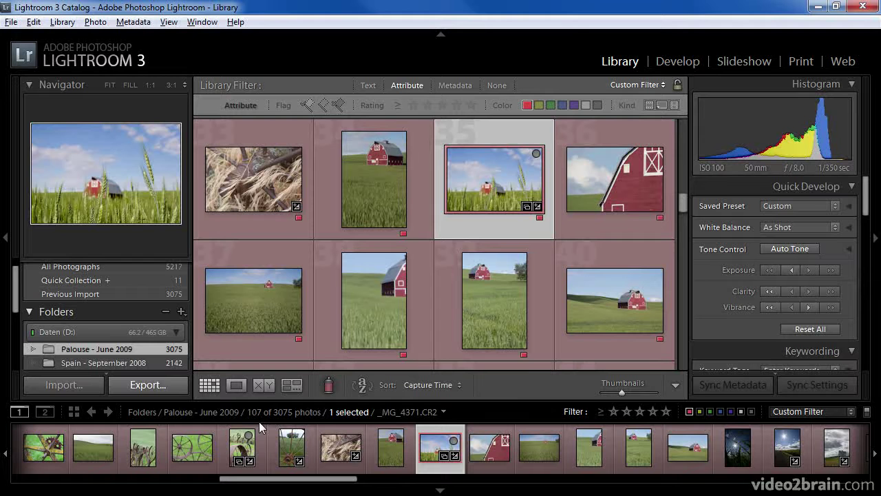
left_click(105, 283)
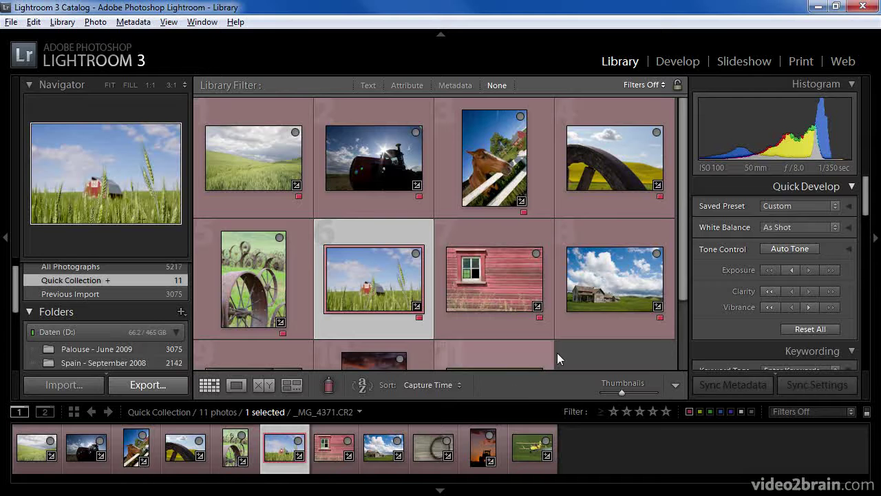
left_click(792, 61)
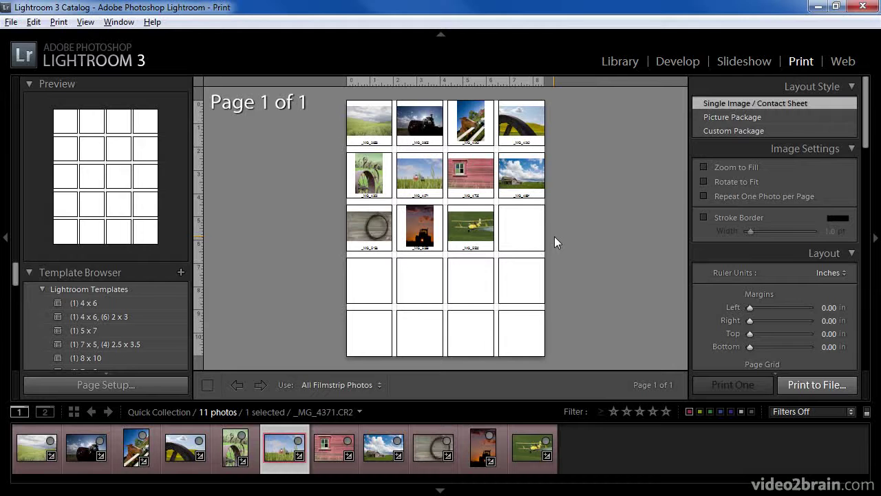
Step: Try the Picture Package layout and the (1) 4 x 6 template, and set the layout style to Custom Package
left_click(706, 118)
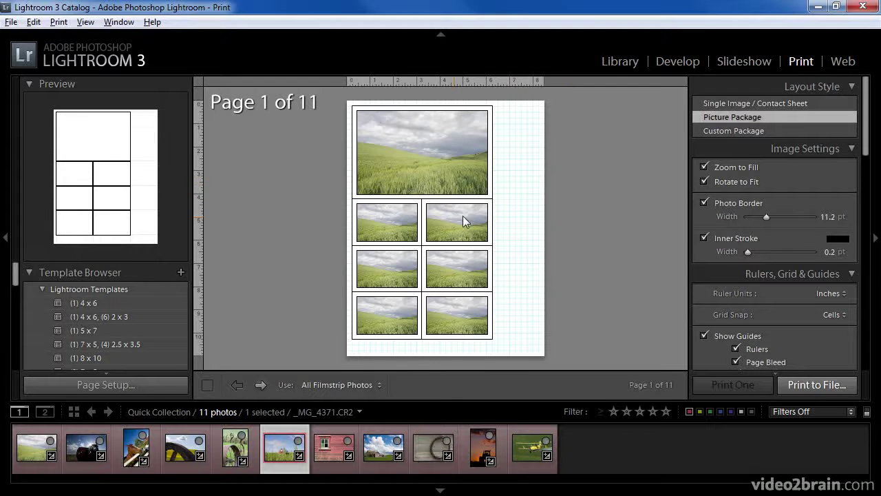
left_click(92, 303)
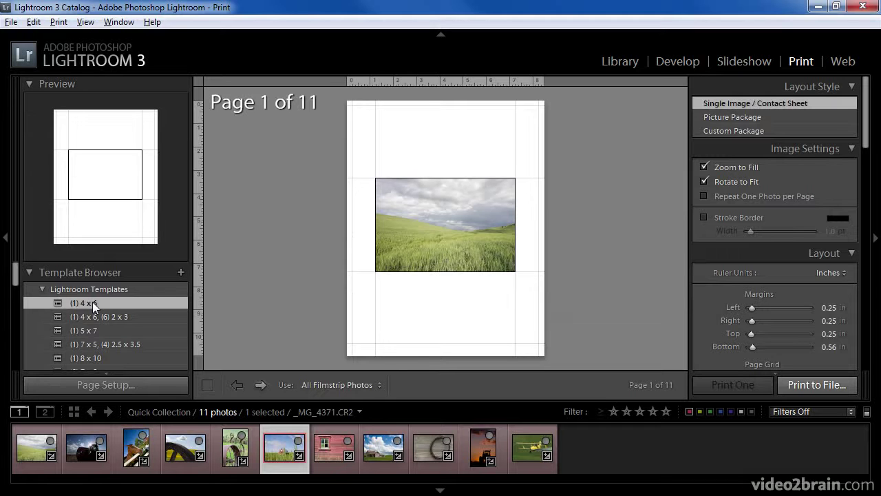
left_click(727, 130)
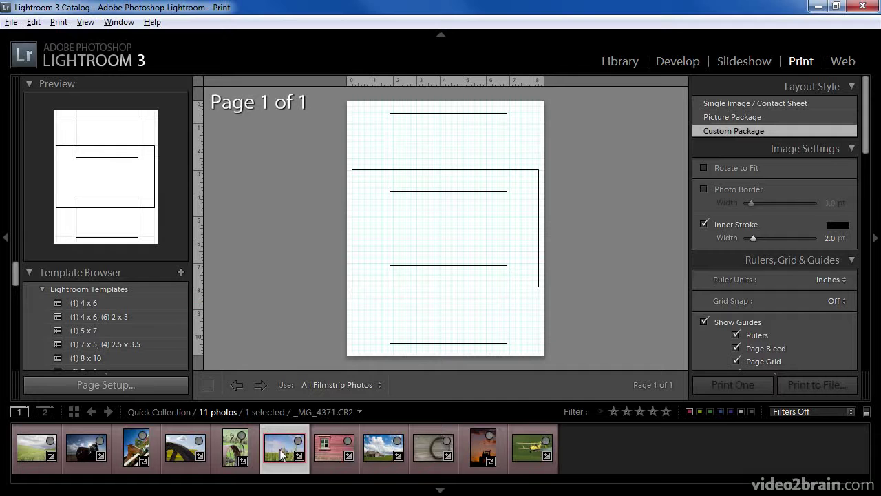
Step: Fill the large middle cell with the wheat and barn photo, the lower cell with the farmhouse, and the upper cell with the yellow biplane
left_click_drag(282, 454, 392, 237)
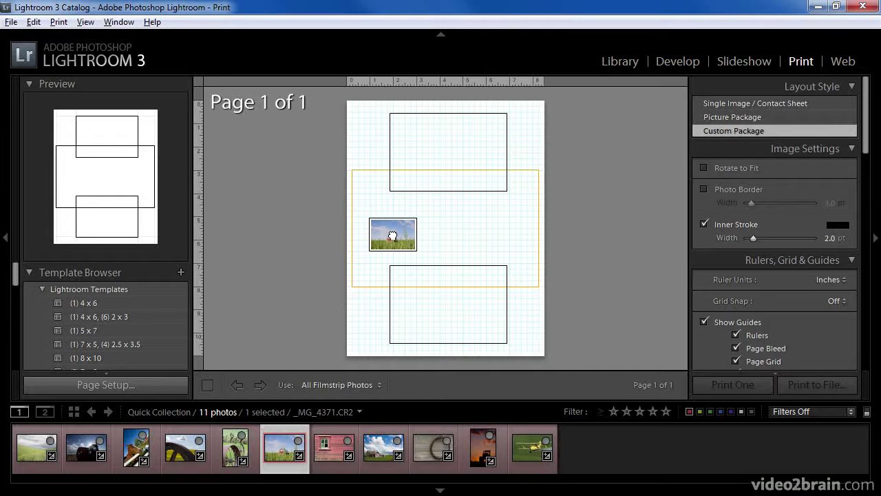
left_click_drag(393, 237, 393, 242)
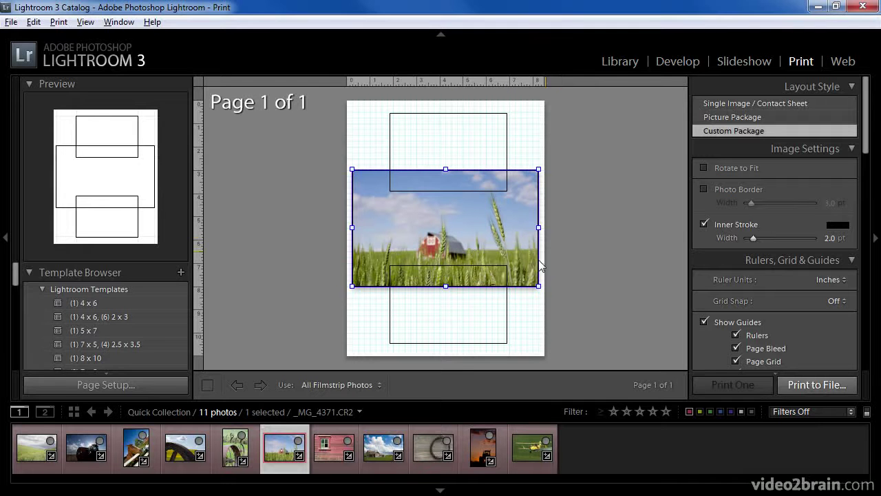
left_click_drag(378, 451, 429, 335)
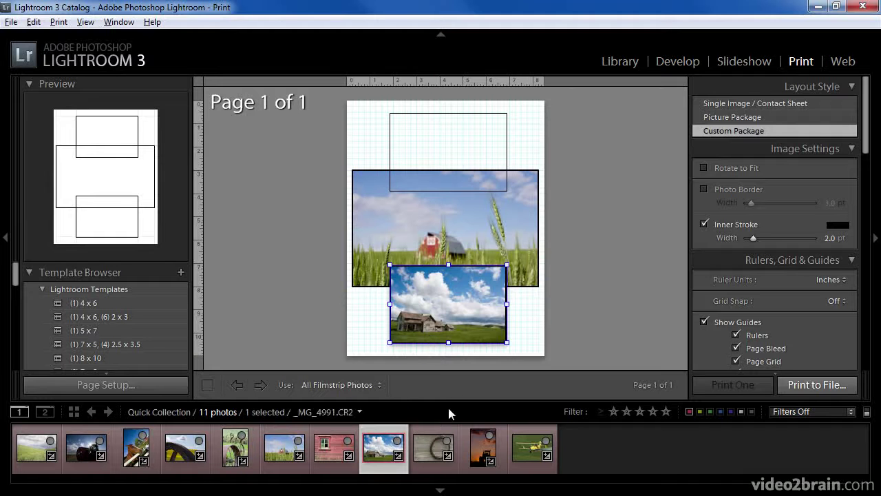
left_click_drag(532, 454, 441, 159)
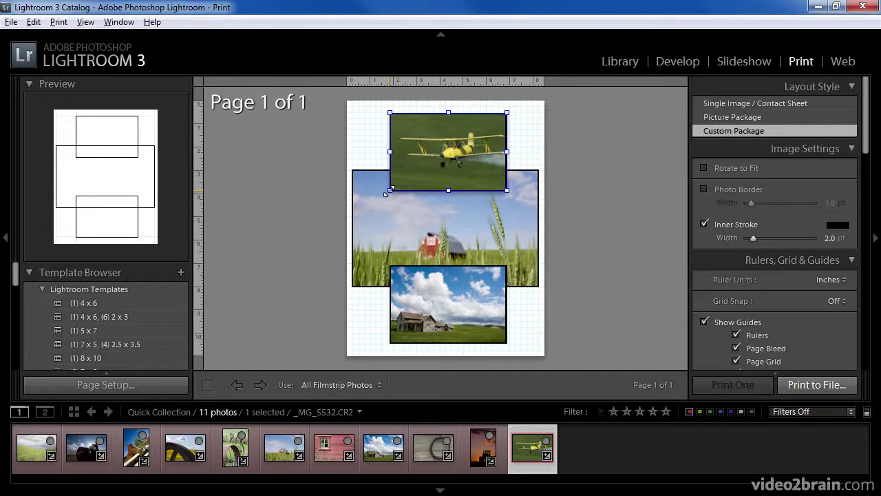
Step: Shrink the biplane photo and move it toward the upper right, and add the horse photo at the upper left, about 4.3 by 2.9 in
left_click_drag(388, 192, 471, 172)
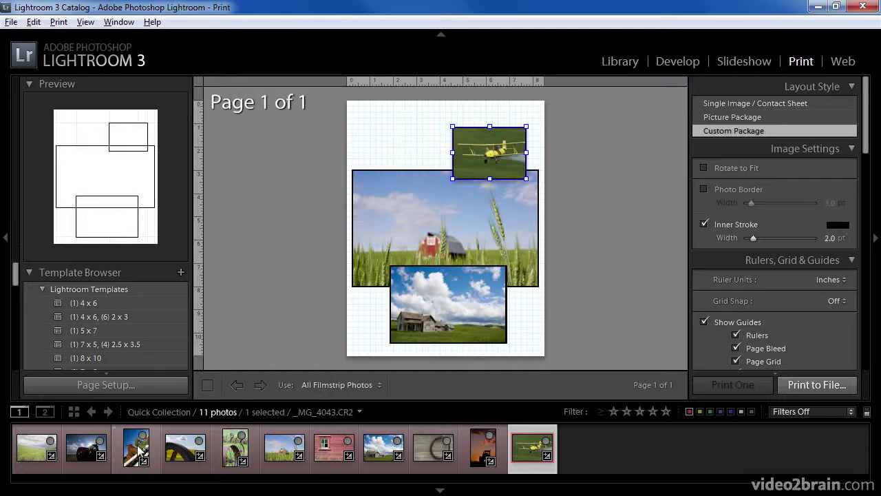
left_click_drag(138, 451, 363, 171)
left_click_drag(415, 186, 413, 204)
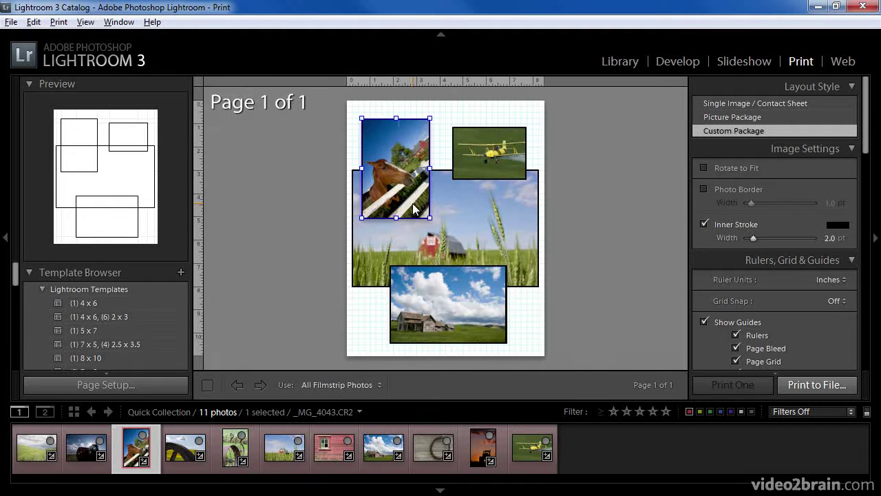
Step: Shift the farmhouse photo toward the page's lower right corner and nudge the biplane and horse photos slightly downward
left_click_drag(440, 309, 466, 314)
left_click_drag(492, 174, 497, 175)
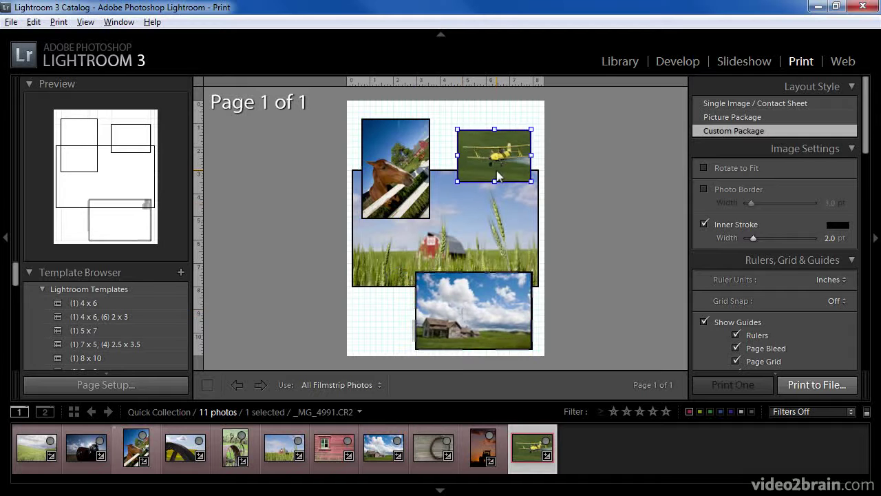
left_click_drag(385, 214, 383, 221)
Step: Enable the identity plate and place it in the empty lower left area of the page, and move the horse photo slightly upward
scroll(705, 253, "down", 10)
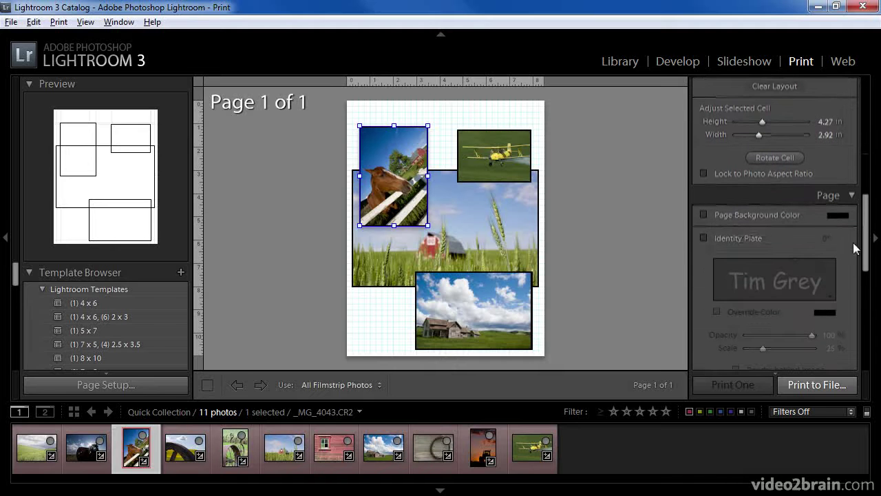
left_click(703, 237)
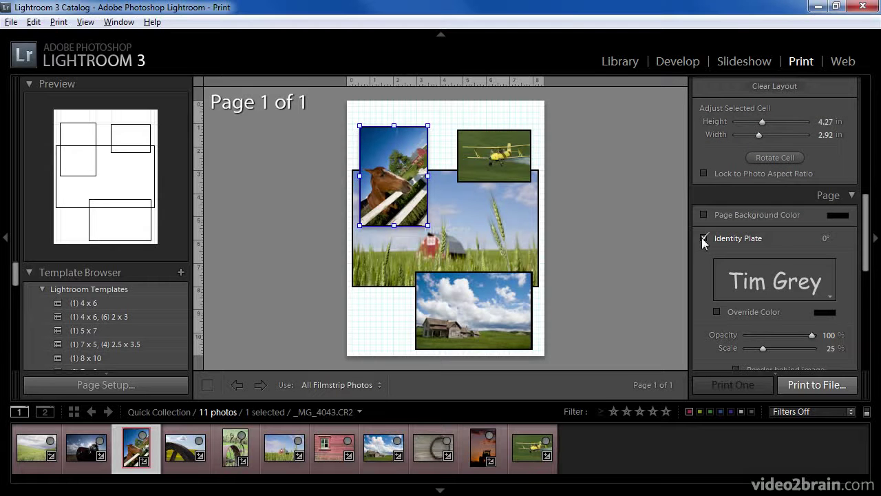
left_click_drag(457, 235, 392, 326)
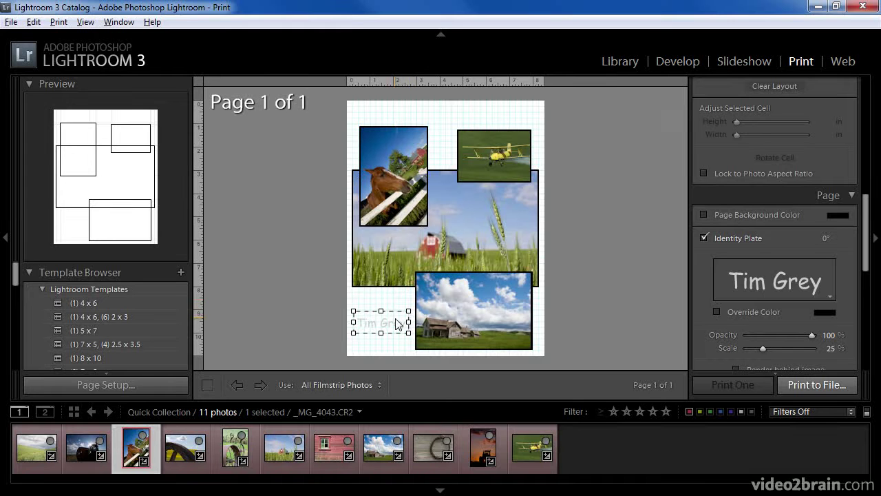
left_click(631, 305)
mouse_move(420, 208)
left_mouse_down()
mouse_move(421, 193)
mouse_move(415, 200)
left_mouse_up()
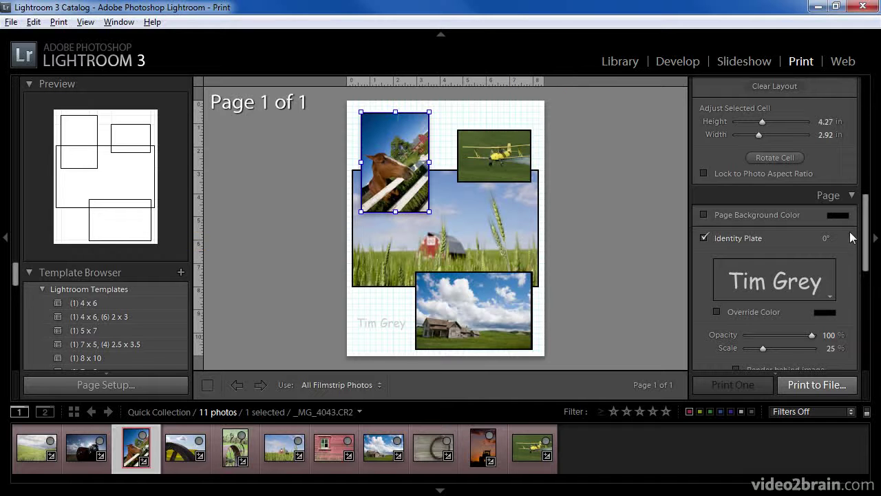
Step: Output the print layout to a JPEG file named "Palouse.Montage" in the Photo Share folder
left_click_drag(868, 228, 869, 332)
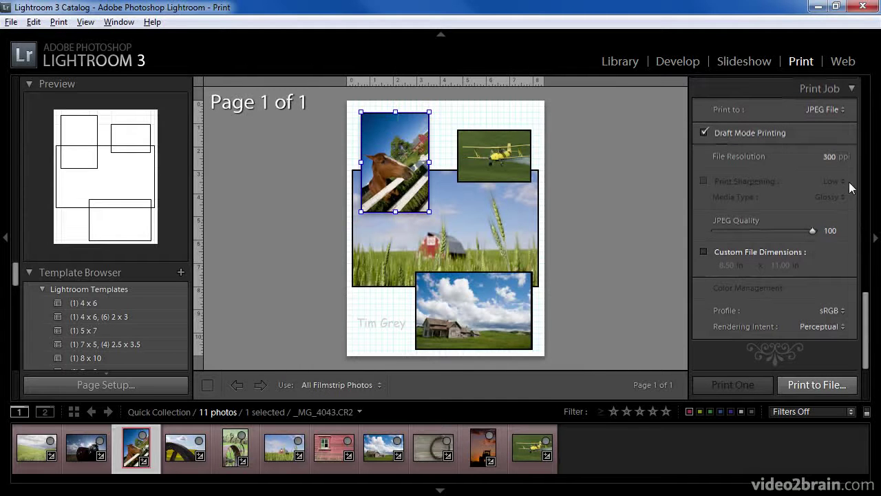
left_click(839, 108)
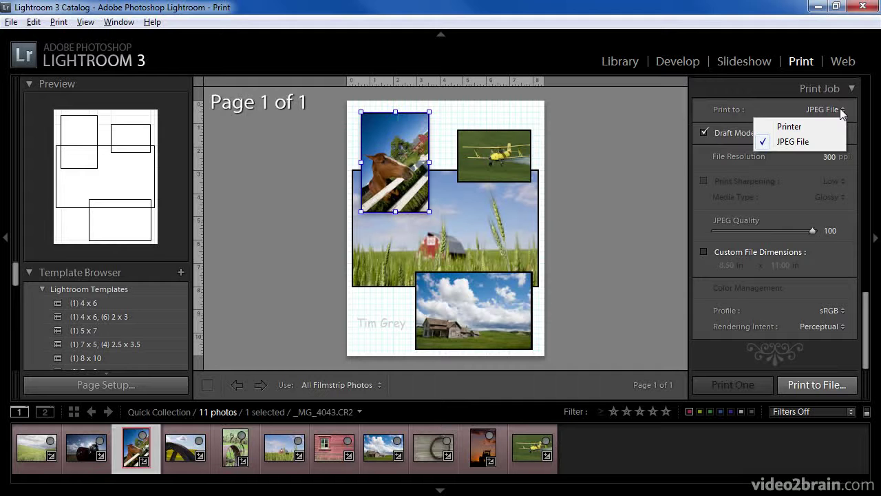
left_click(832, 142)
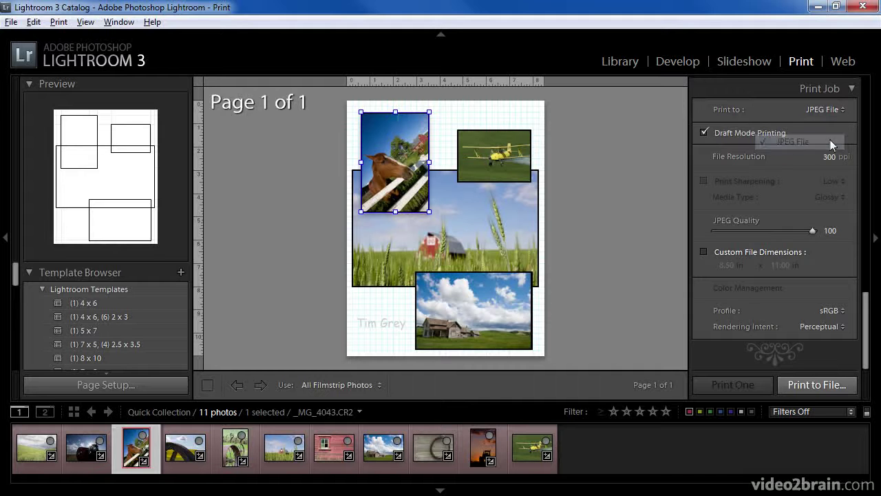
left_click(816, 386)
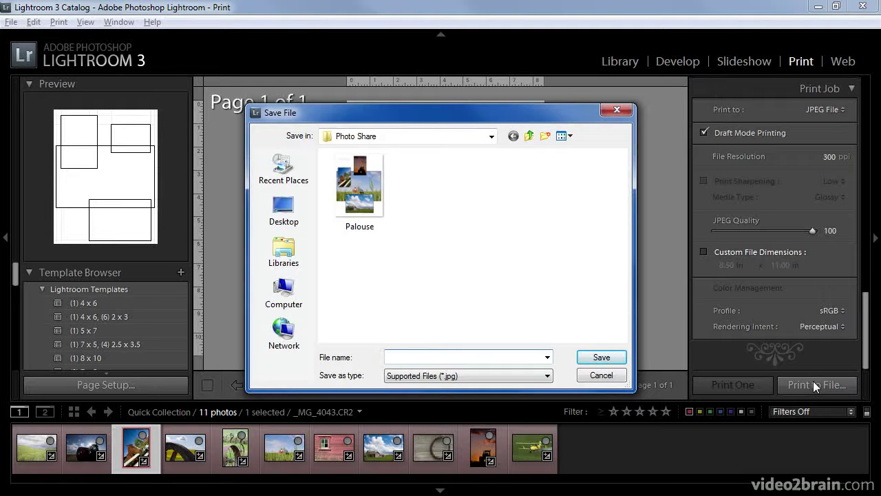
type("Palouse.Montage")
left_click(609, 357)
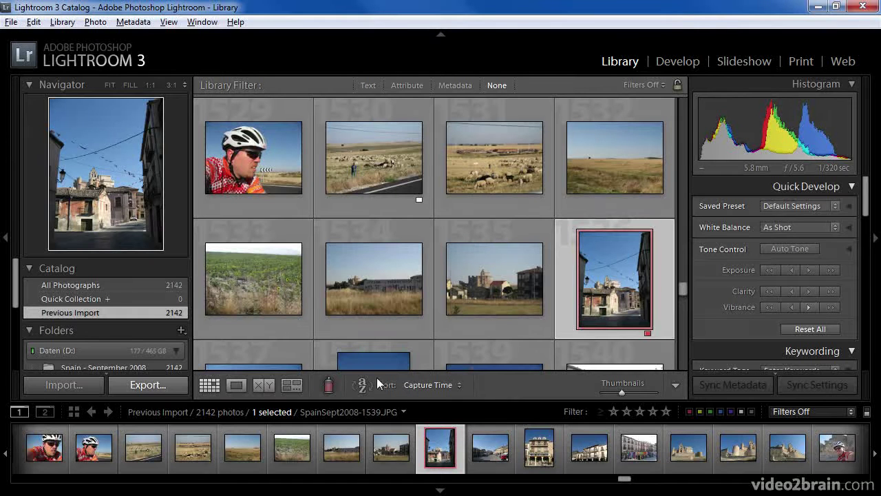
Step: Show the Spain - September 2008 folder in the Library and filter it to photos with the red label
left_click_drag(15, 288, 18, 311)
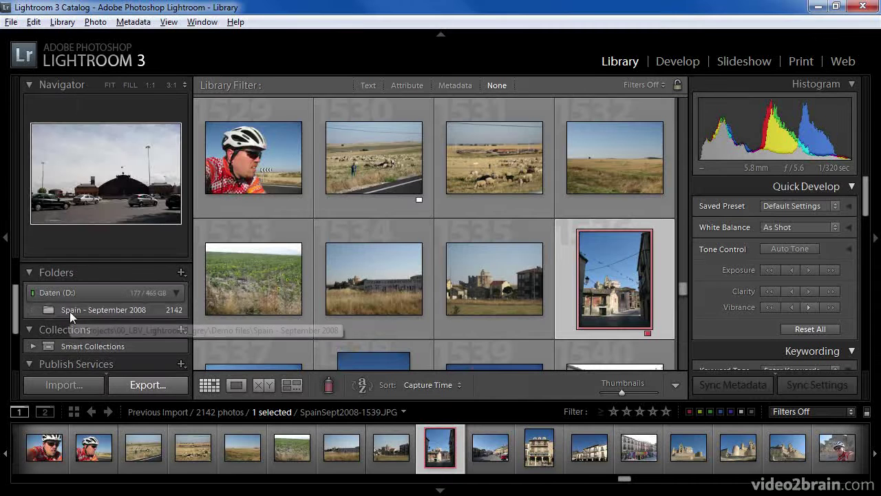
left_click(69, 312)
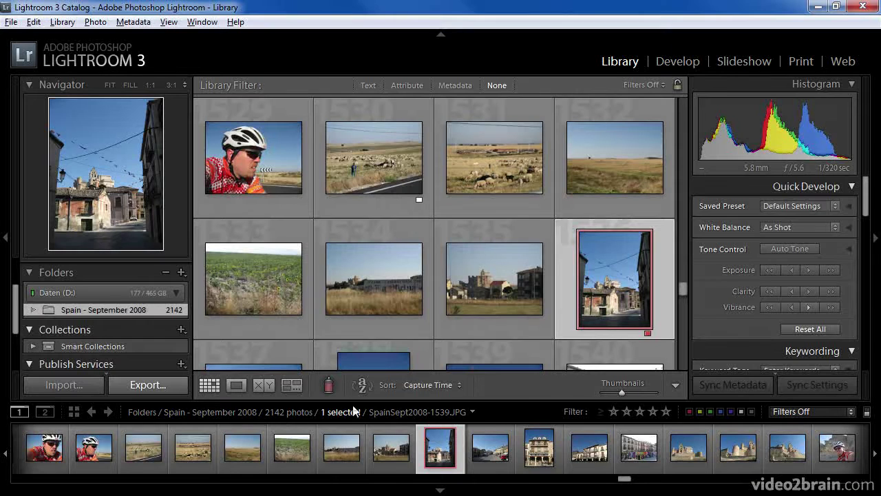
mouse_move(615, 298)
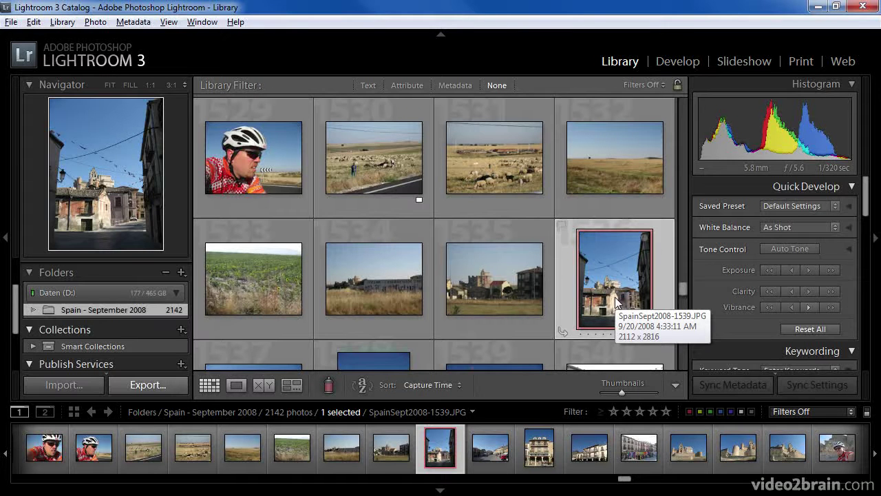
left_click(866, 412)
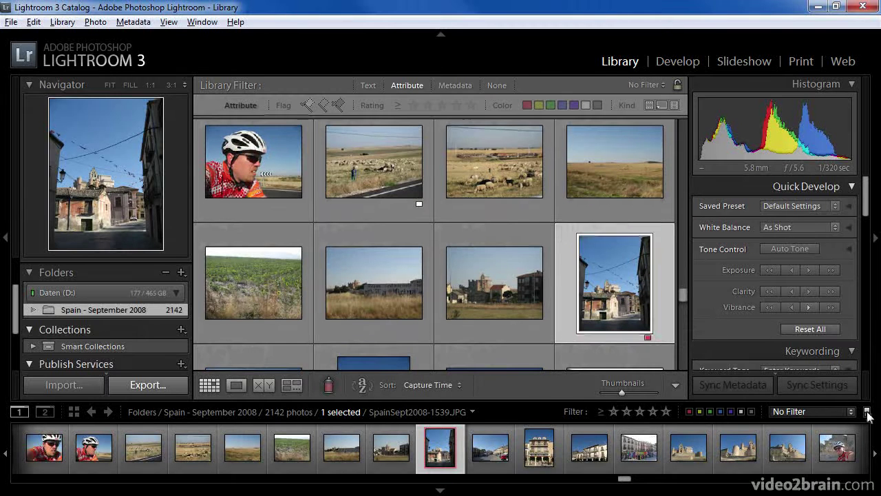
left_click(689, 414)
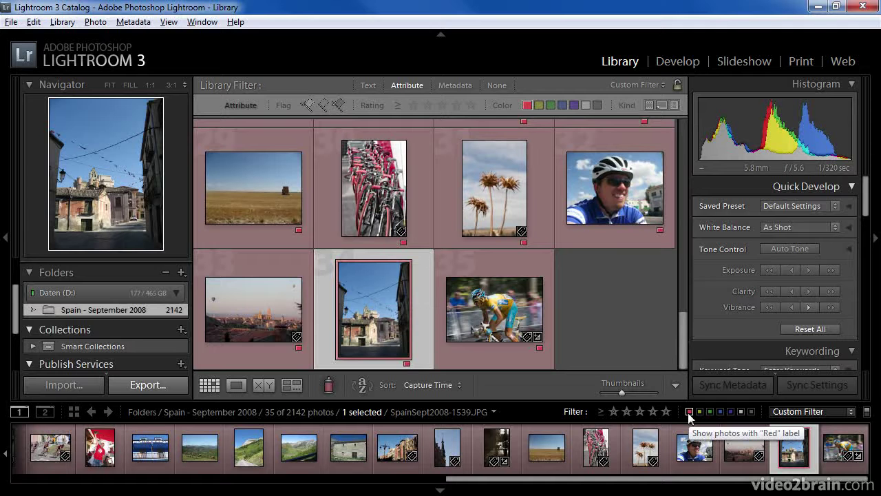
left_click_drag(681, 354, 693, 153)
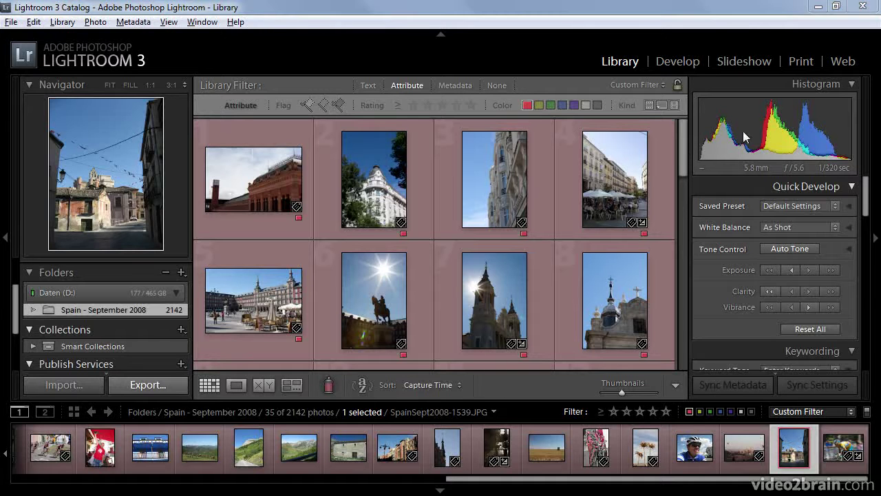
Step: Open the Web module with the filtered photos and try the Dusk and Earthy - HTML gallery templates
left_click(835, 63)
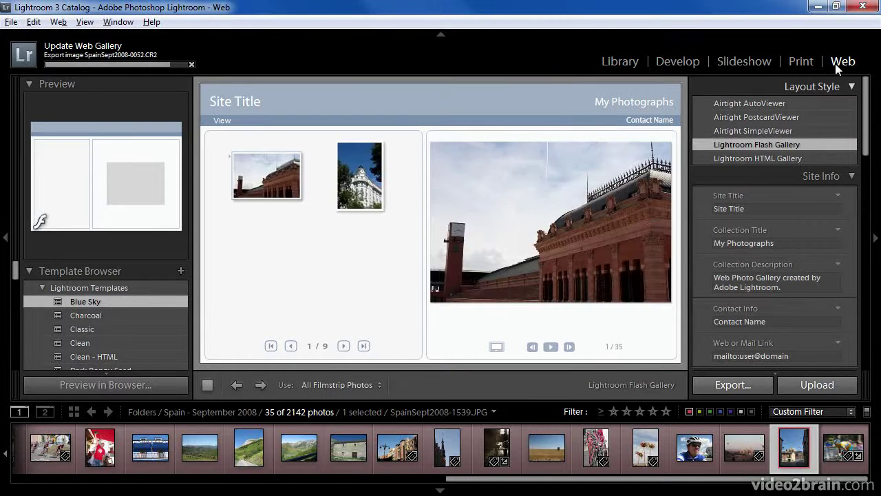
scroll(78, 310, "down", 3)
left_click(78, 278)
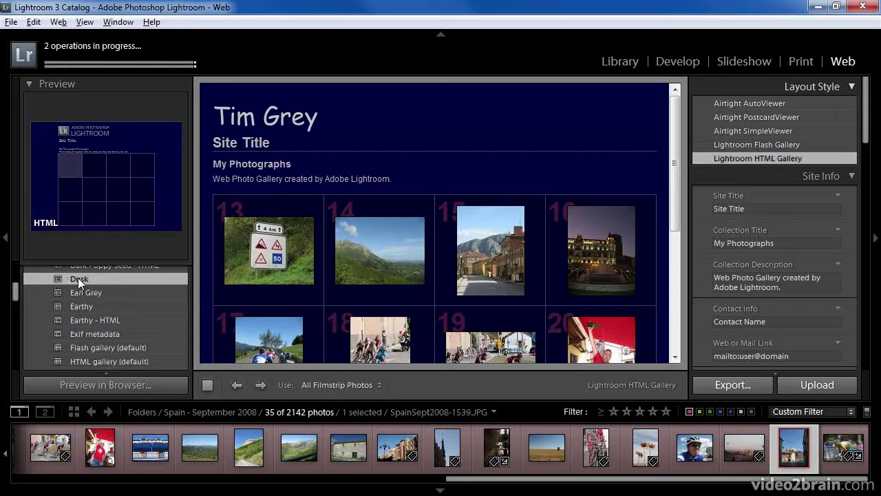
left_click(101, 319)
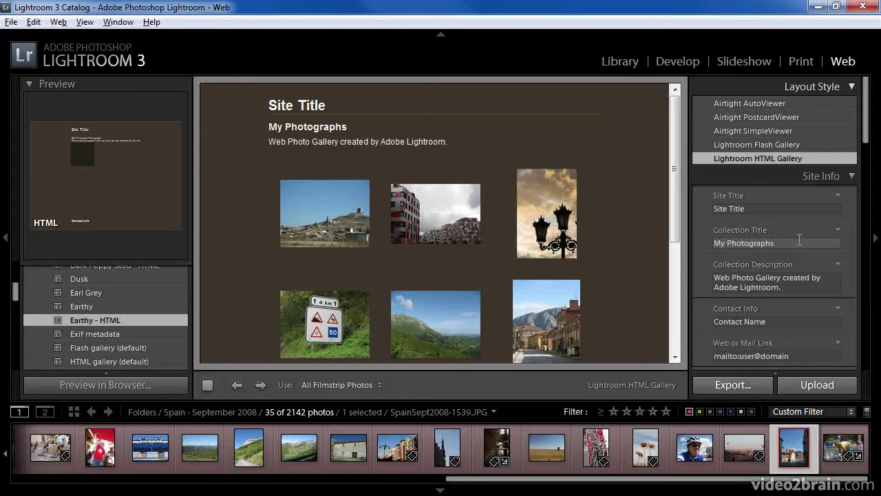
Step: Apply the saved user gallery template and set the collection title to "Spain Cycling Trip"
left_click_drag(15, 291, 19, 359)
left_click(86, 313)
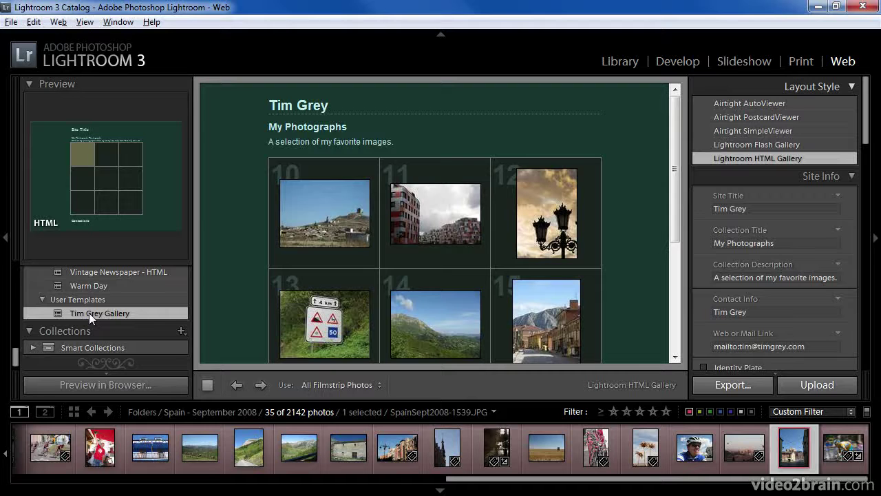
left_click(780, 243)
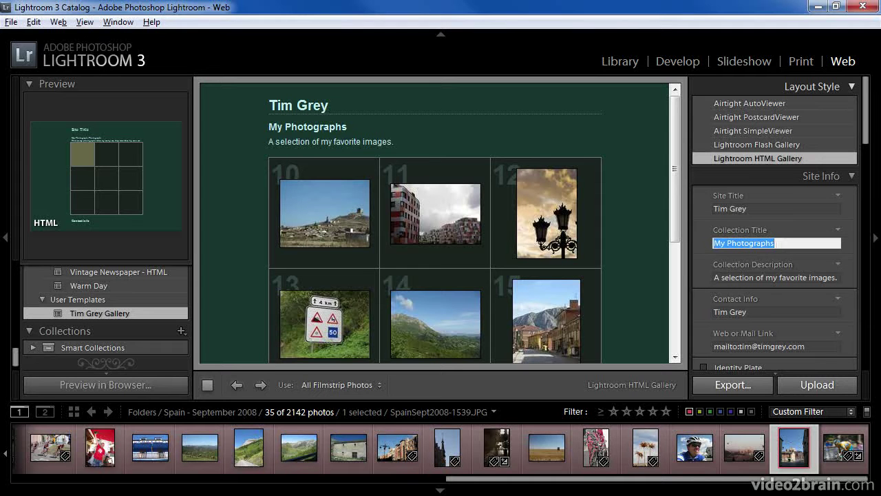
type("Spain ")
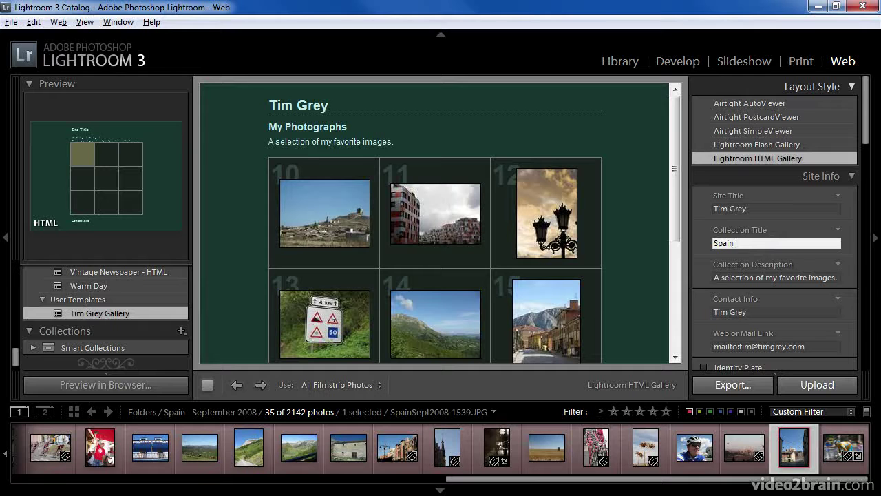
type("Cycling Trip")
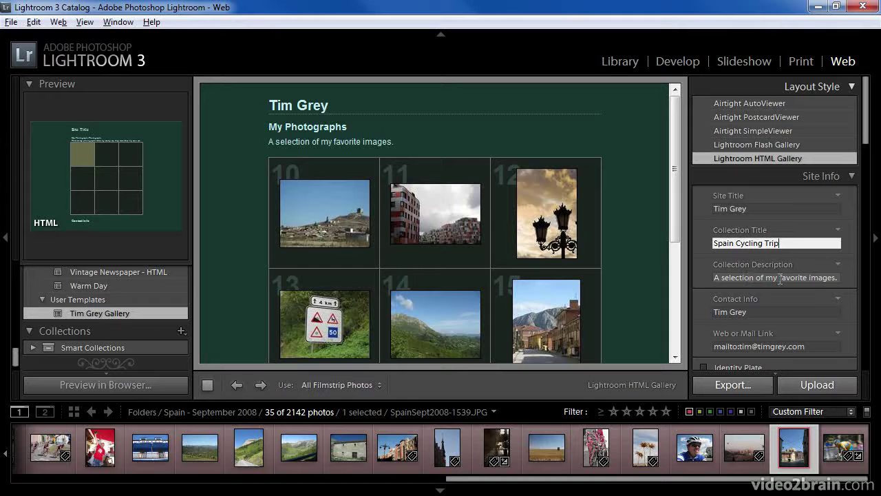
Step: Extend the collection description to read "A selection of my favorite images from Spain."
left_click(833, 279)
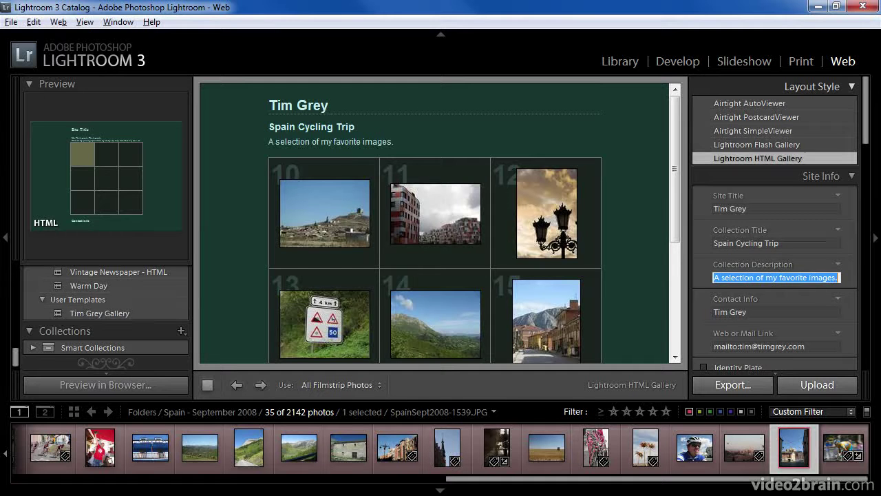
left_click(836, 277)
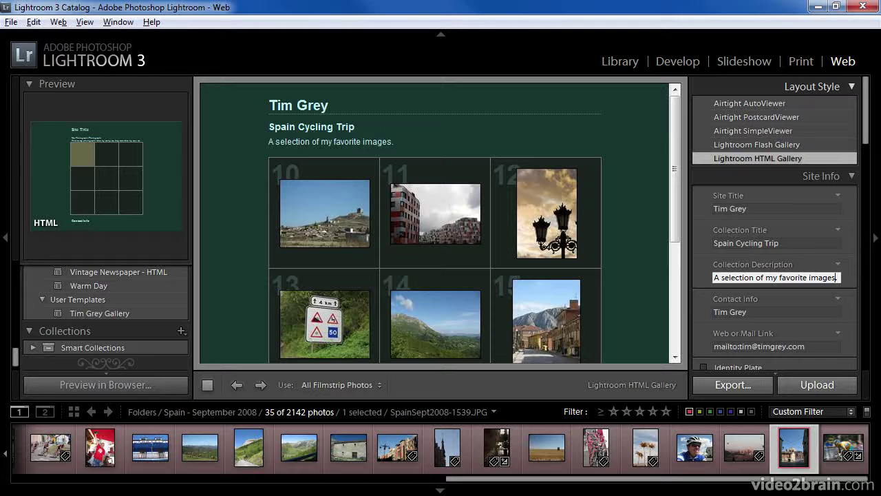
type("from Spain")
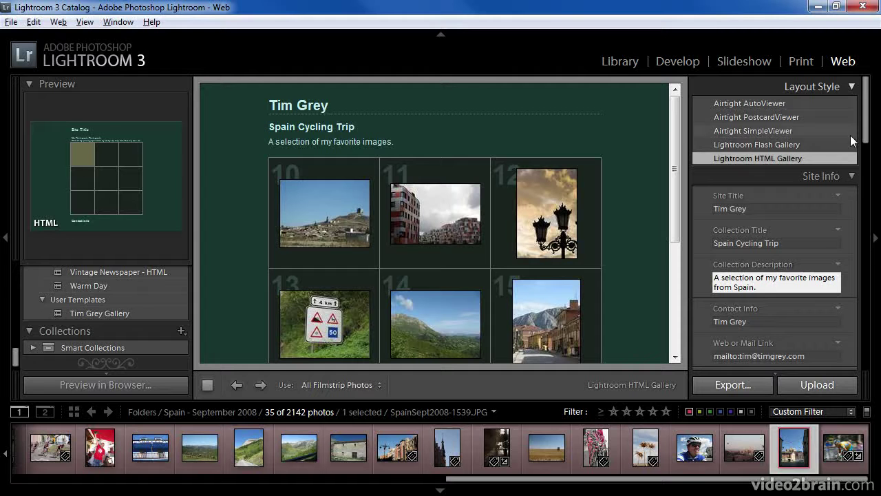
Step: Set the upload subfolder to "spaincycling" and upload the web gallery to the FTP server
left_click_drag(866, 109, 868, 336)
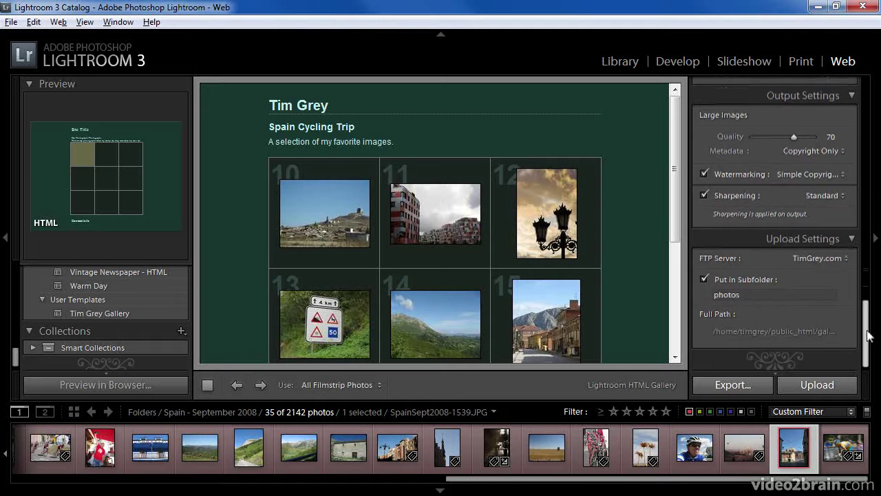
left_click(751, 295)
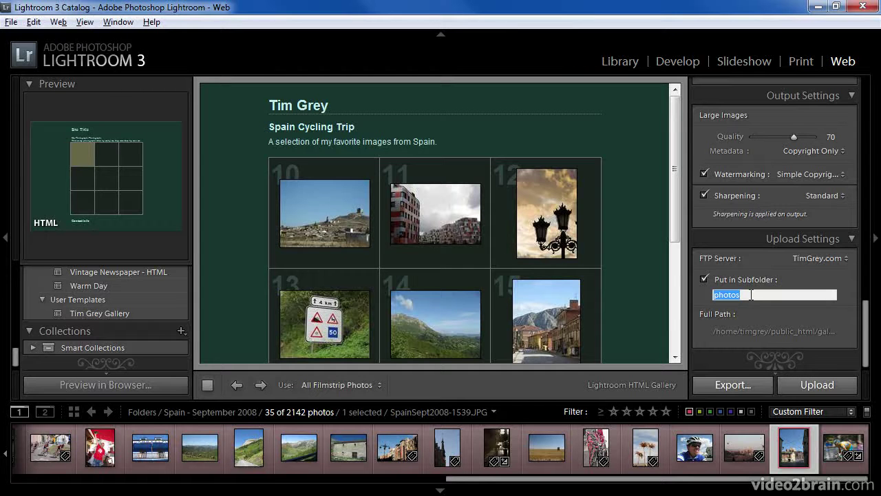
type("spaincycling")
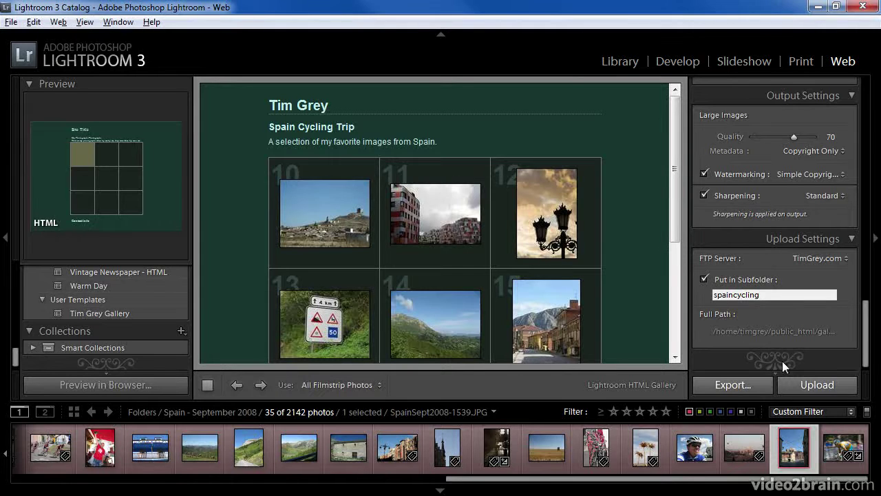
left_click(797, 379)
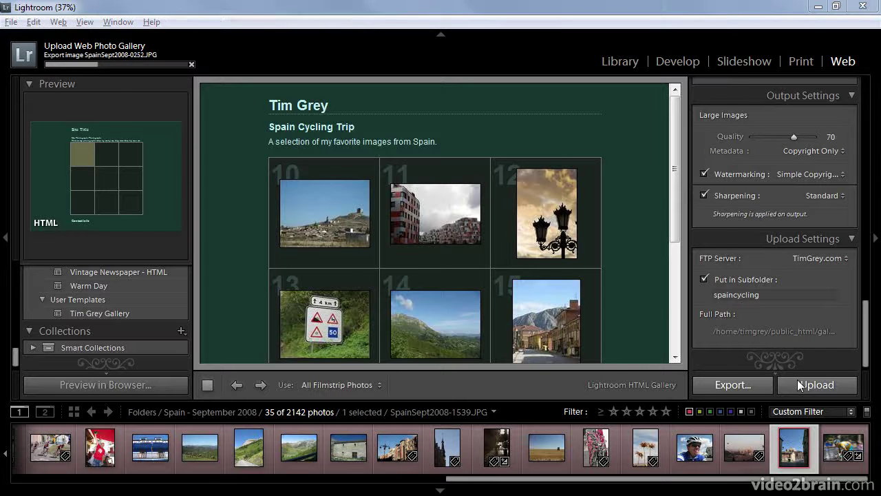
Step: Switch to Internet Explorer and browse the online Spain gallery, going to its second page and opening the green hillside photo
key("alt+Tab")
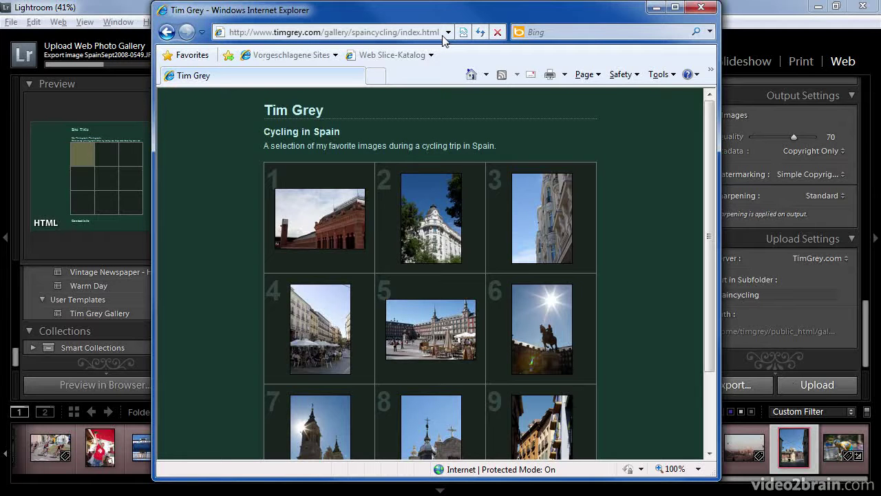
left_click_drag(707, 151, 715, 217)
left_click(485, 410)
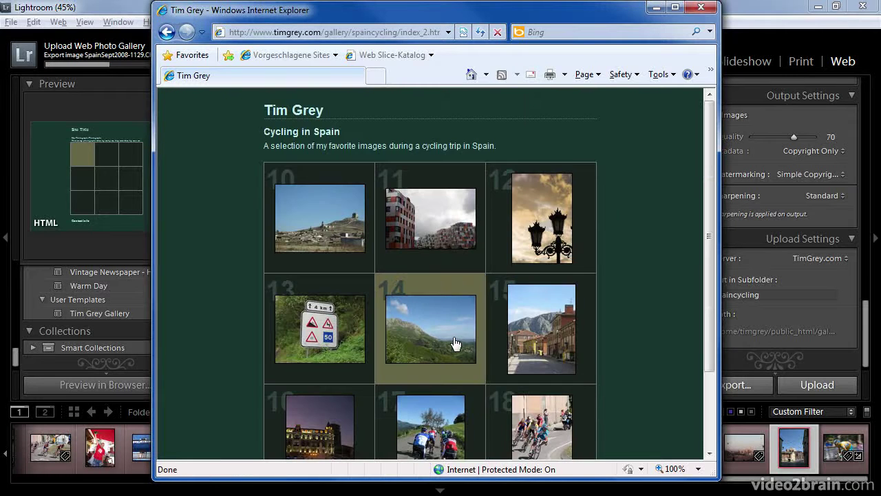
left_click(454, 342)
left_click(437, 181)
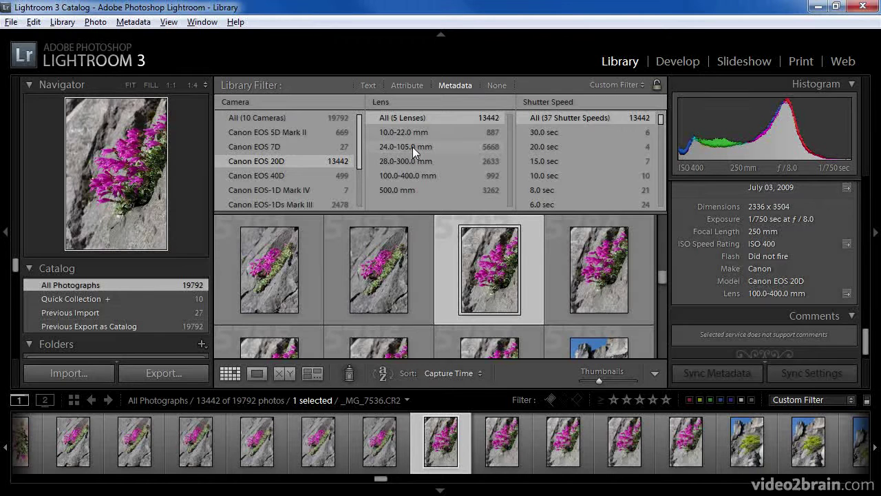
Step: Filter the Canon EOS 20D photos by the 24.0-105.0 mm lens, replace the Shutter Speed column with Aperture, and choose f/16
left_click(412, 147)
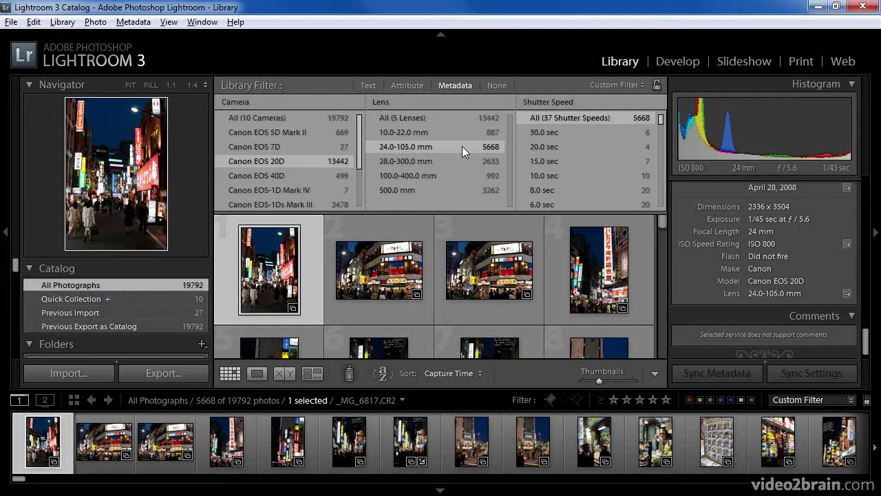
left_click(554, 103)
left_click(598, 215)
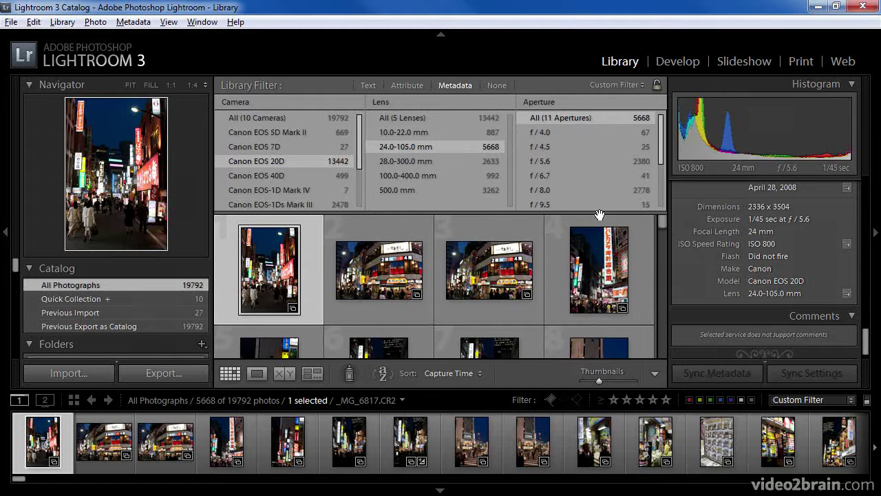
left_click_drag(662, 141, 660, 187)
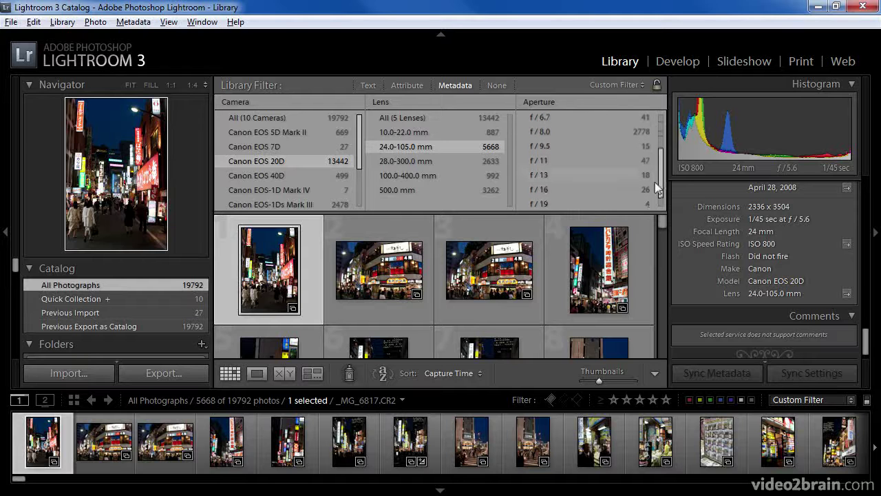
left_click(550, 189)
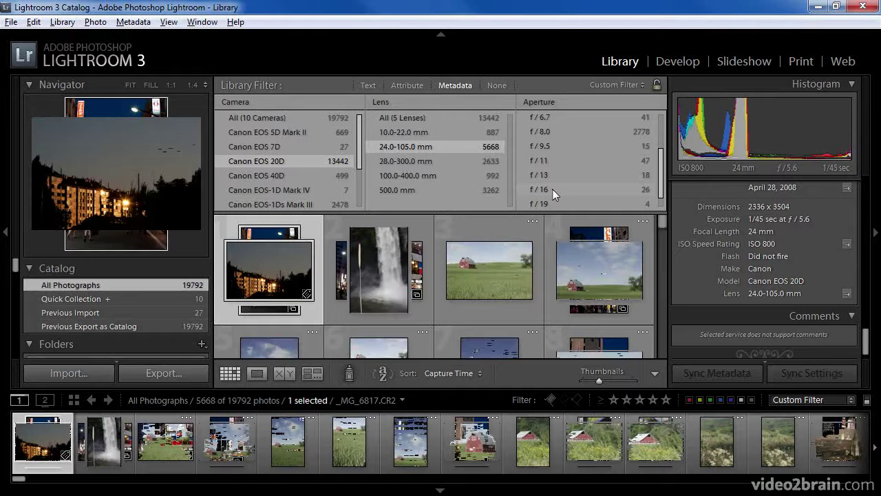
left_click(551, 188)
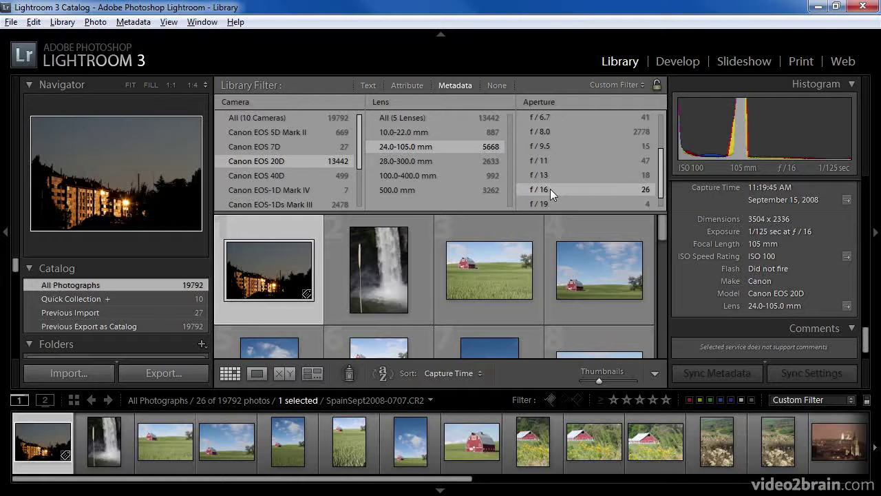
Step: Add a Shutter Speed column to the metadata filter, choose 2.0 sec, and open the Eiffel Tower photo in Loupe view
left_click(658, 104)
left_click(683, 111)
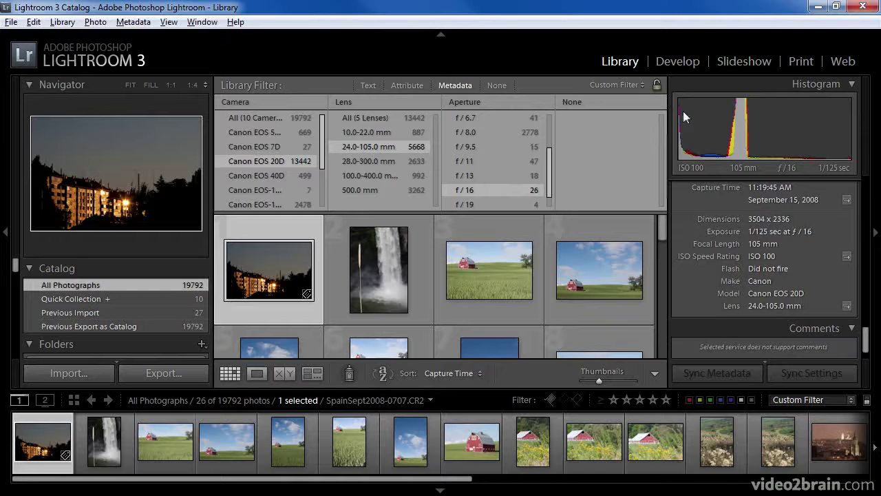
left_click(579, 103)
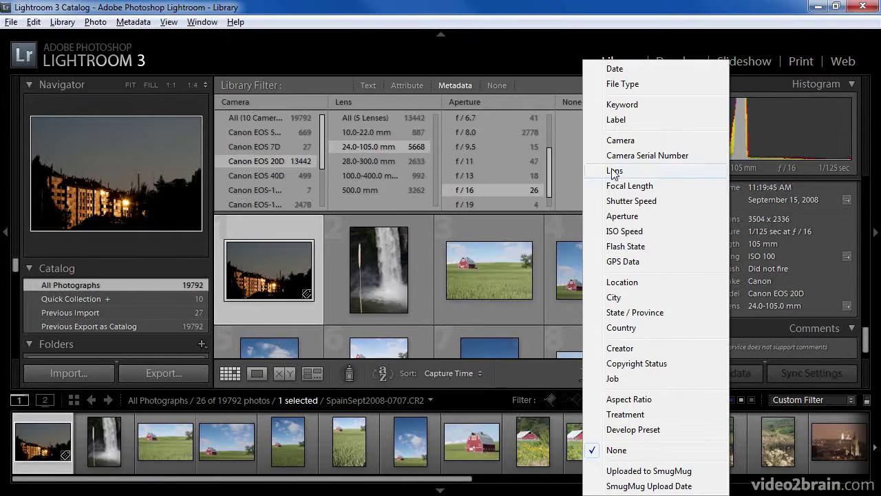
left_click(640, 201)
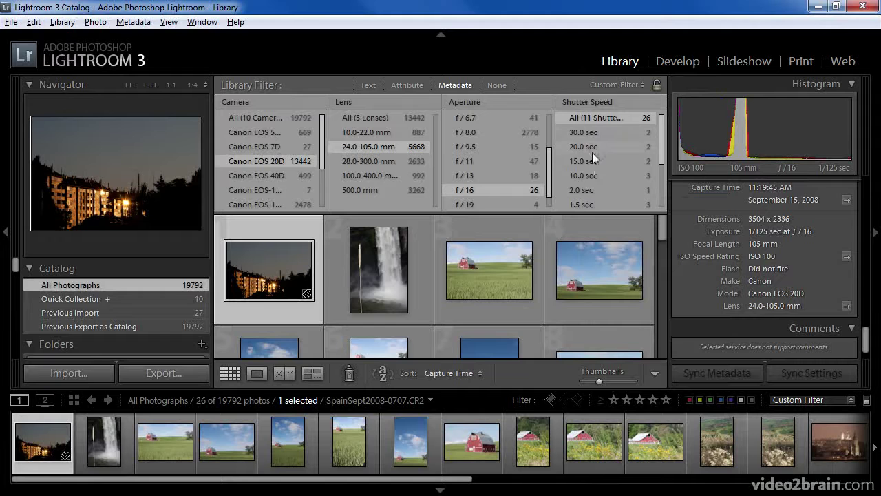
left_click(590, 188)
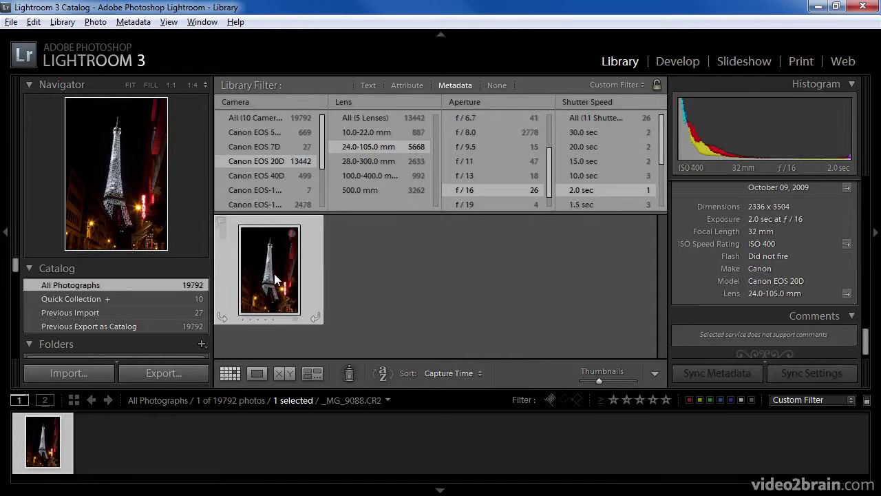
mouse_move(275, 277)
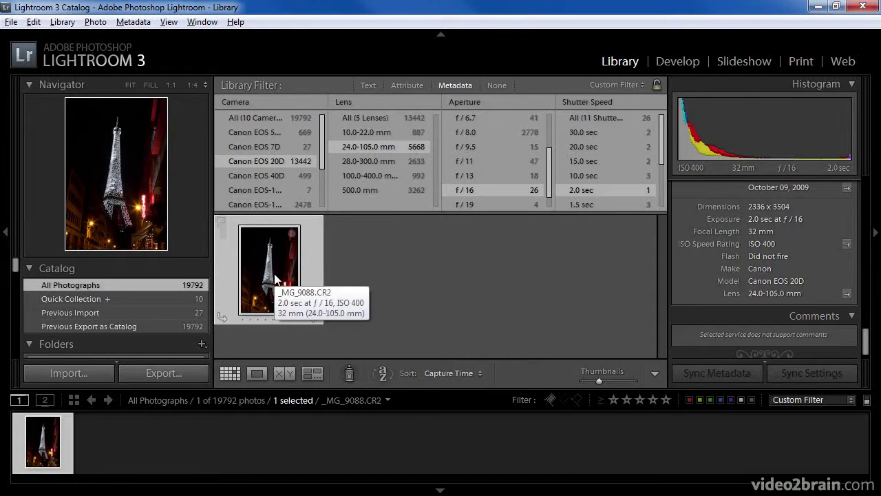
left_click(254, 373)
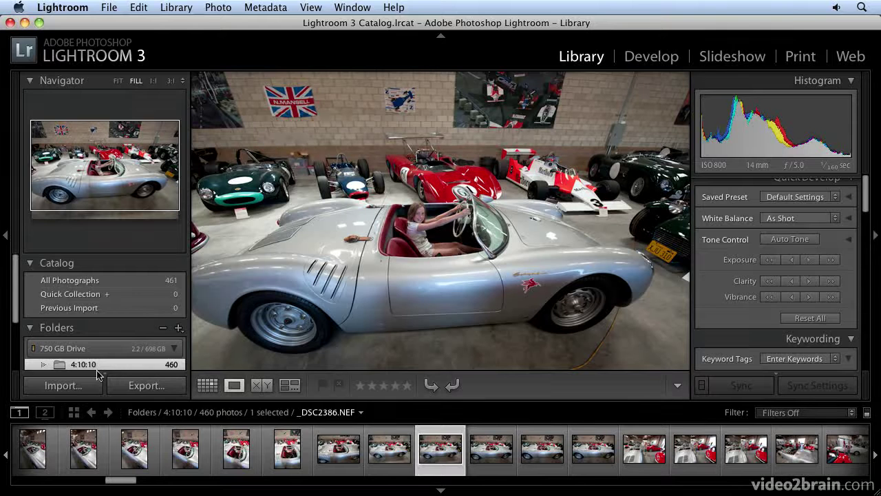
Step: Start a photo import from the NIKON D3 and apply the "Move import" preset
left_click(66, 388)
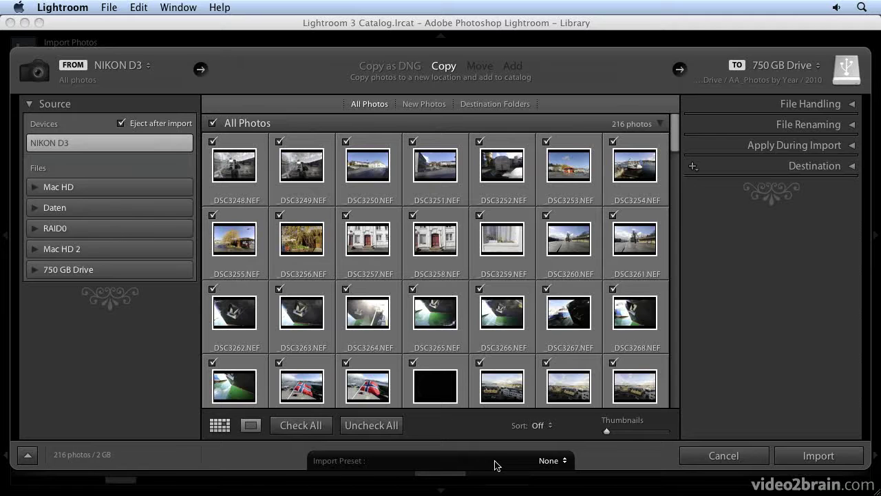
left_click(552, 466)
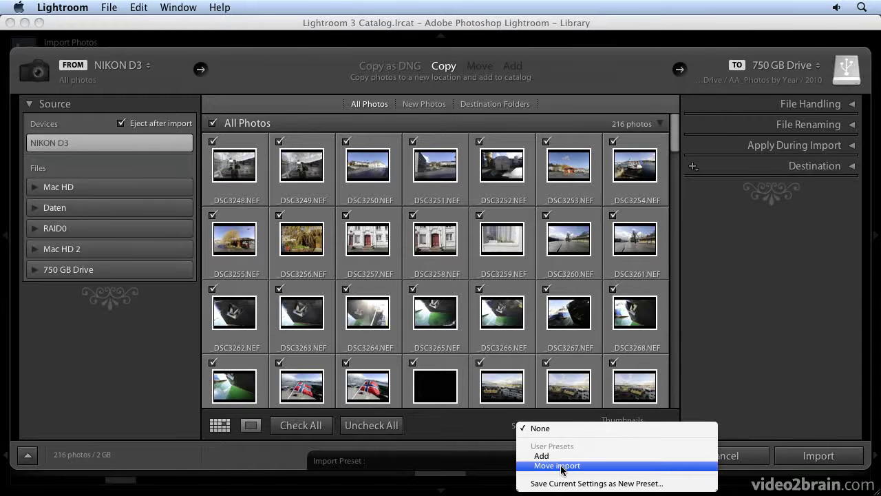
left_click(561, 467)
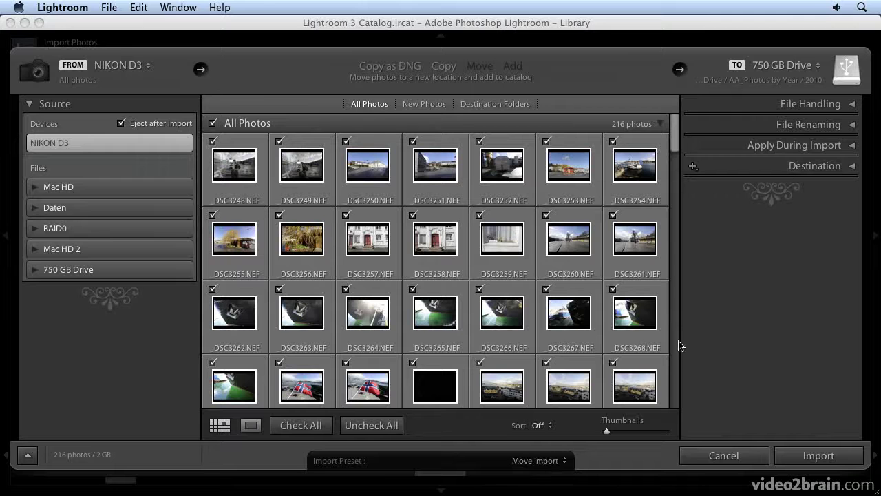
Step: Expand the Destination settings, look over the 5.3.10 subfolder target and the checked photos, and start the import
left_click(854, 165)
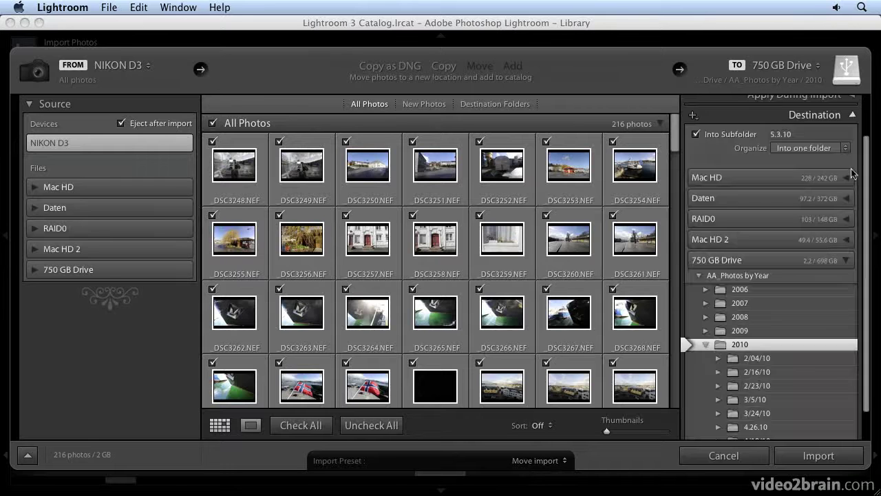
scroll(819, 348, "up", 1)
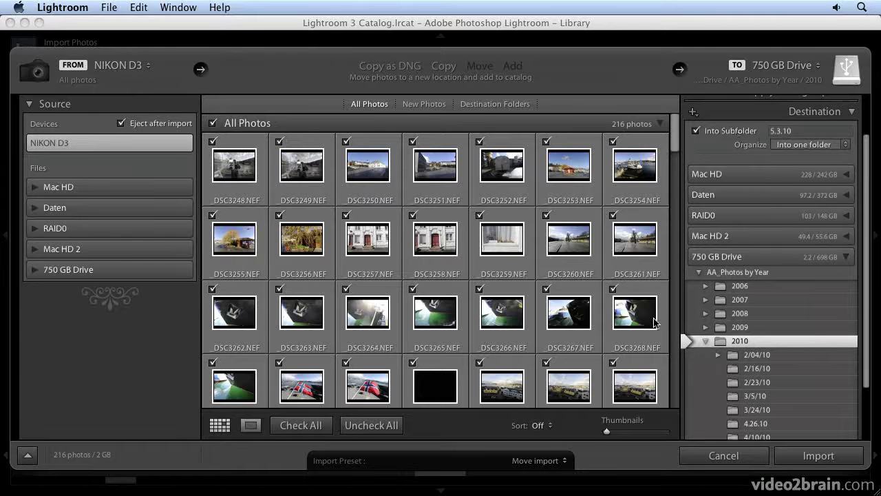
scroll(580, 331, "down", 1)
scroll(579, 332, "down", 5)
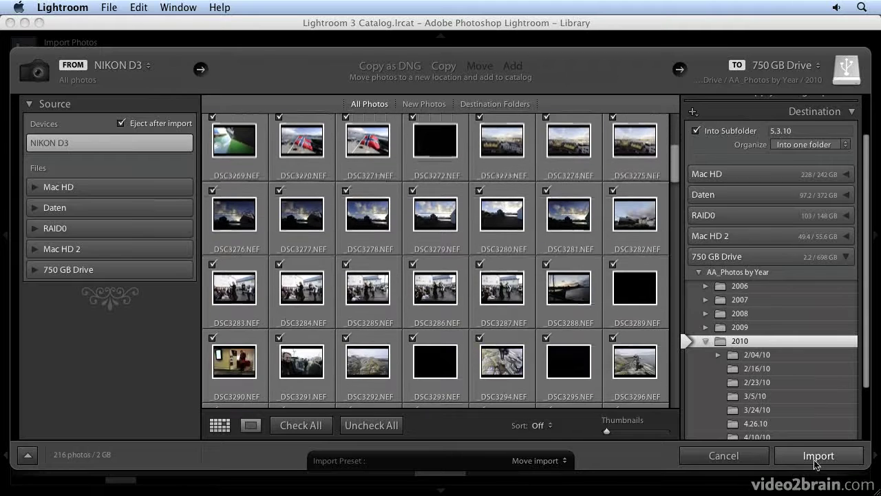
left_click(816, 461)
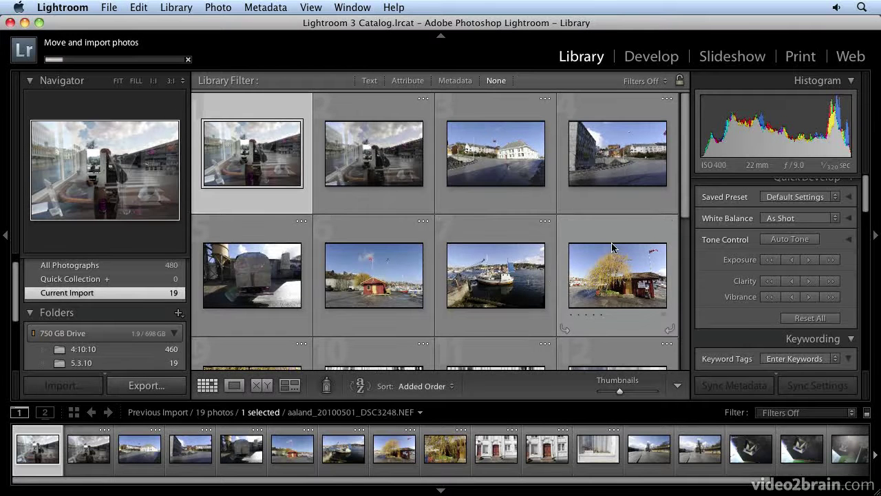
Step: Browse the Current Import thumbnails and open a photo of the man photographing beside a tripod on the coastal rocks in Loupe view
scroll(431, 229, "down", 1)
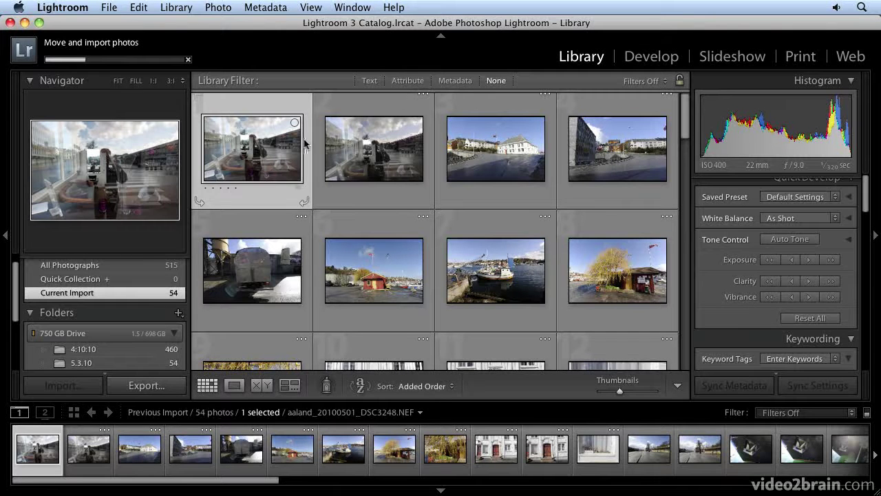
scroll(354, 184, "down", 5)
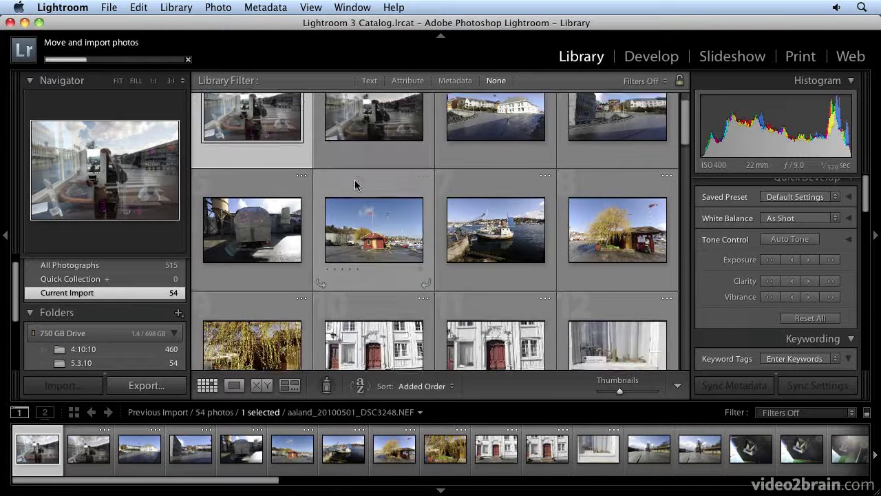
scroll(355, 184, "down", 5)
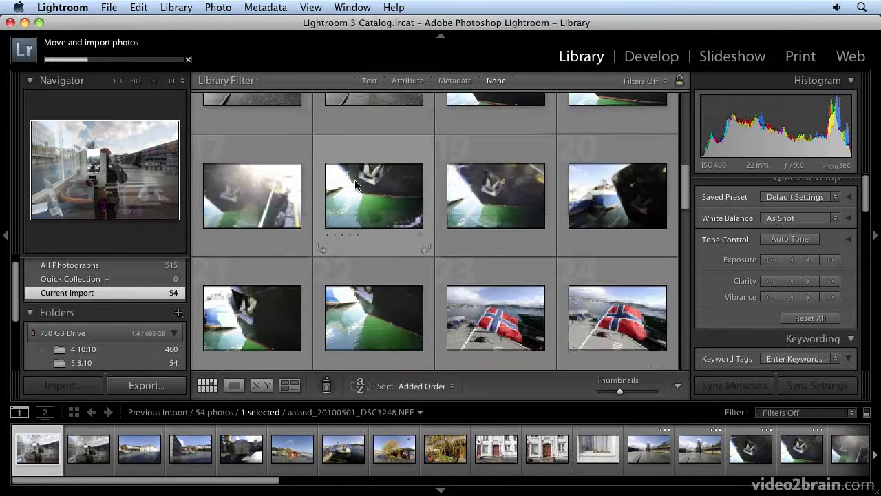
scroll(355, 184, "down", 8)
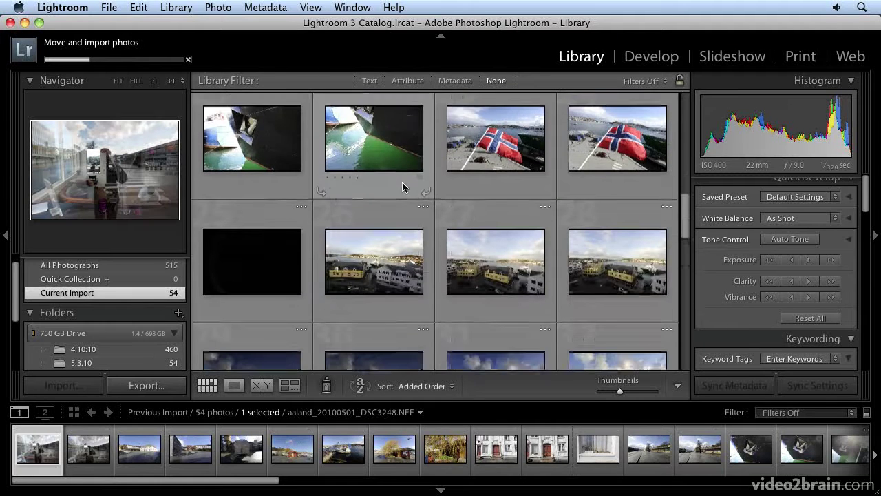
scroll(398, 192, "down", 8)
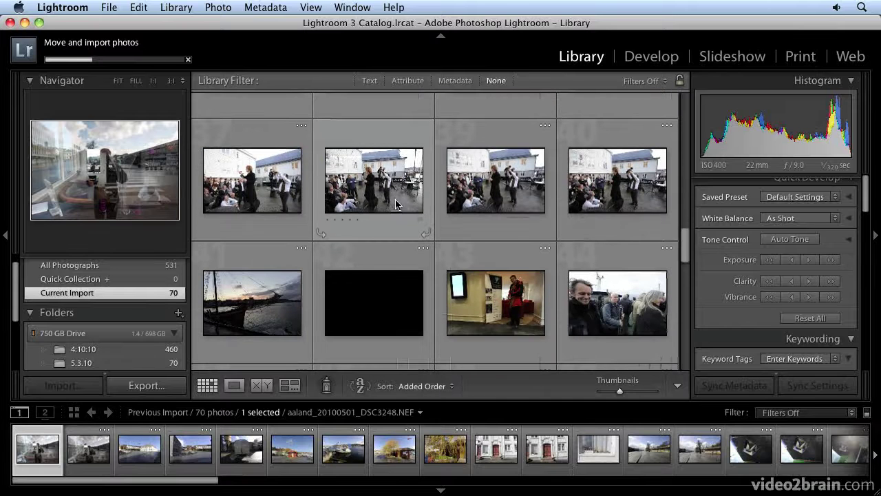
scroll(395, 200, "down", 2)
scroll(394, 194, "down", 4)
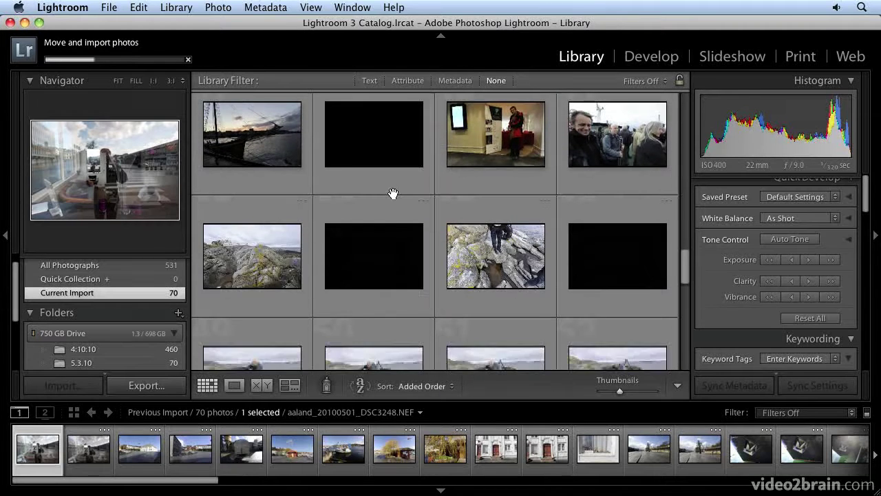
scroll(393, 195, "down", 2)
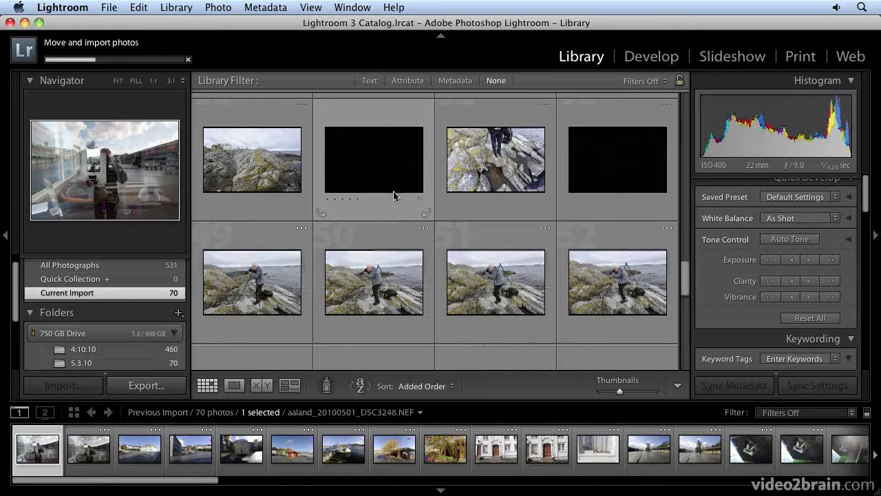
scroll(394, 192, "down", 3)
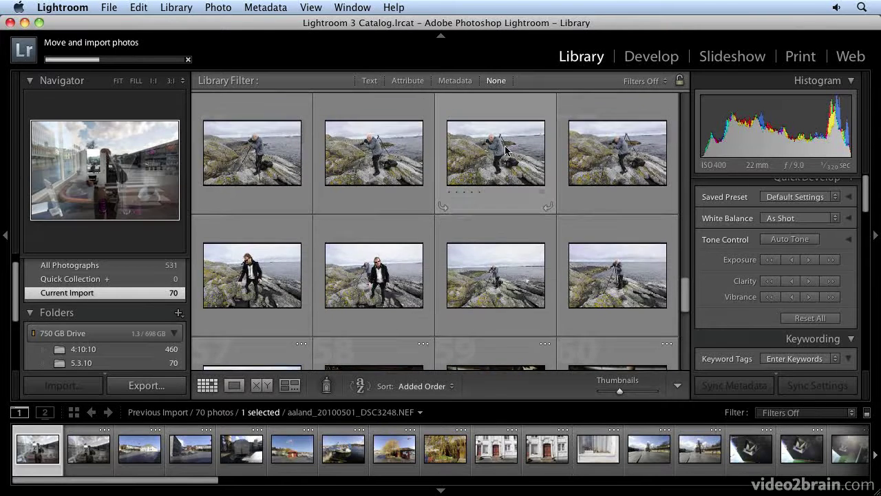
double_click(508, 151)
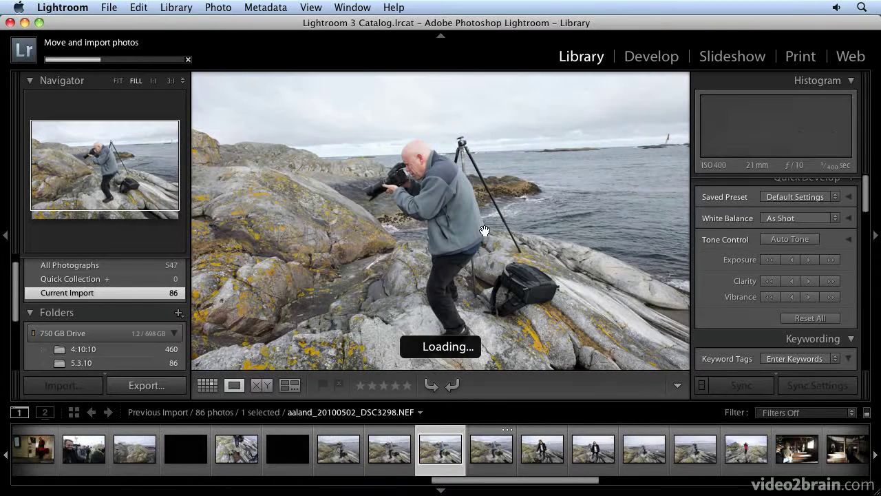
key("Right")
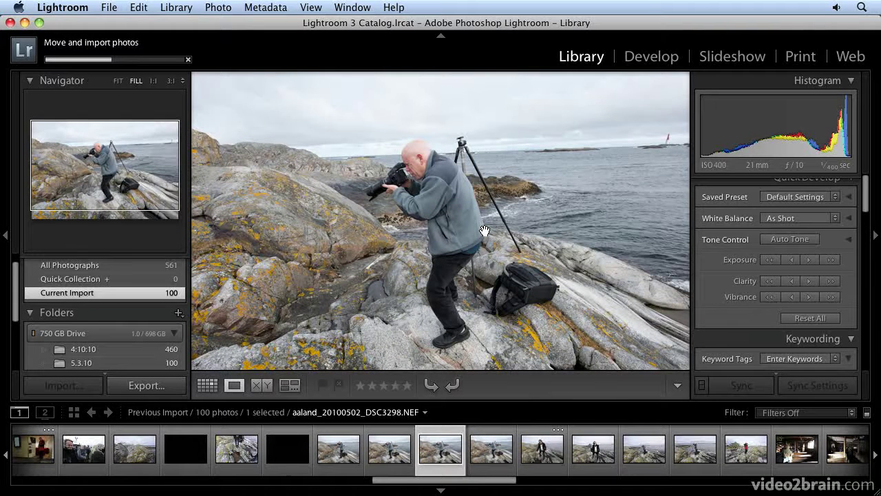
Step: Inspect the photographer's face and camera at 1:1 magnification, and return the photo to the Fill view
left_click(418, 177)
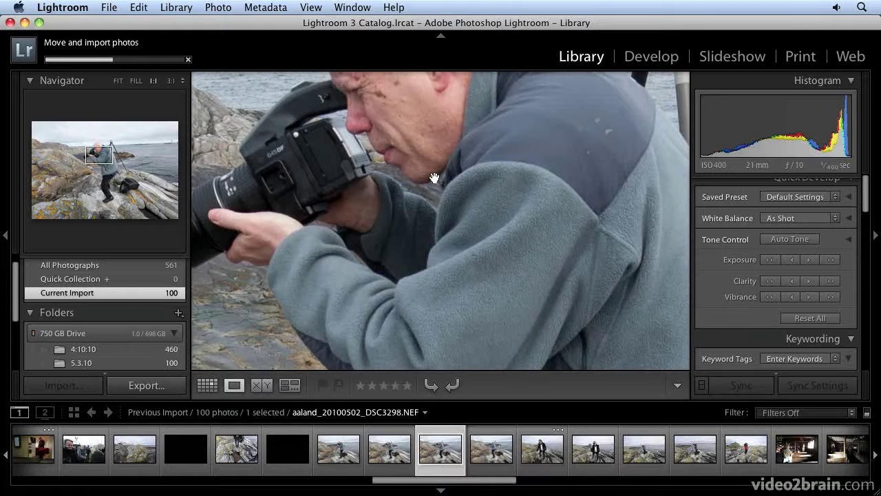
left_click_drag(426, 138, 452, 222)
left_click(453, 222)
left_click(419, 179)
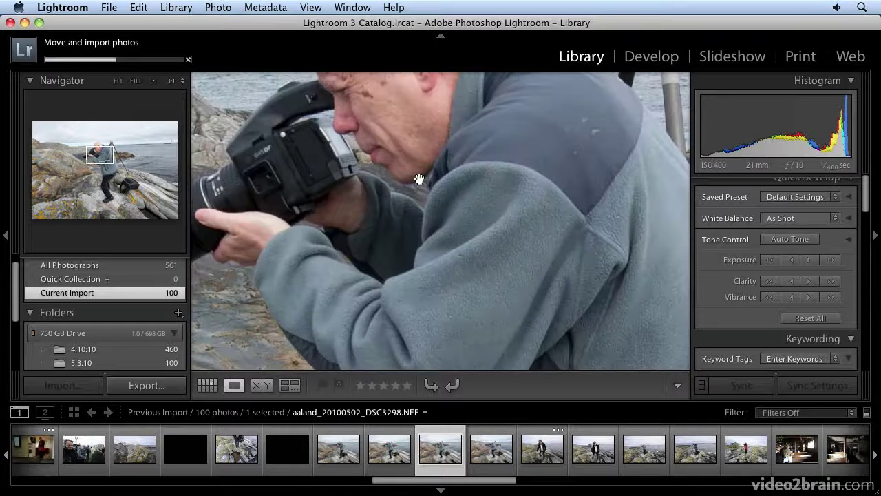
left_click_drag(410, 140, 495, 236)
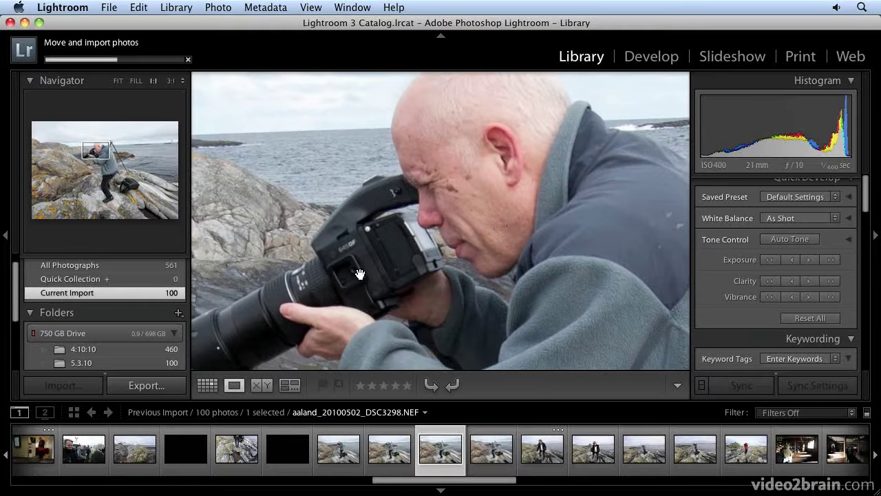
left_click(476, 210)
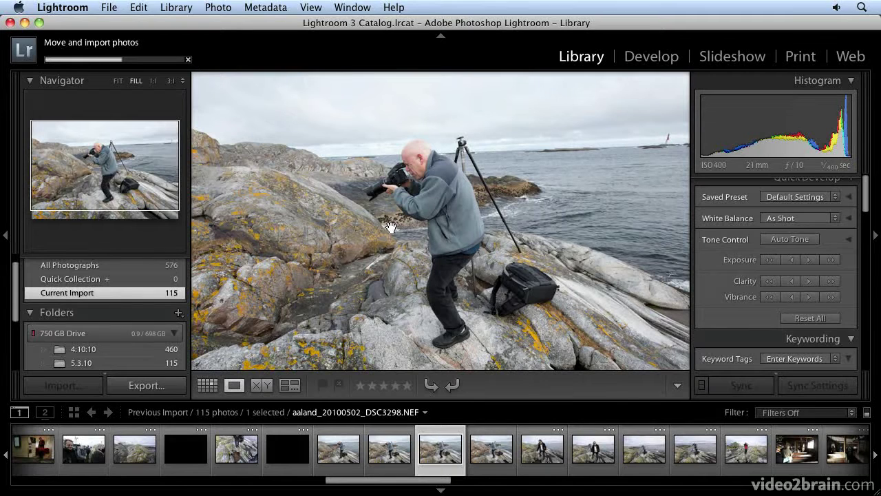
Step: Compare the neighbouring coastal photos in Loupe view and return to the one of the man photographing beside the tripod
key("Right")
key("Right")
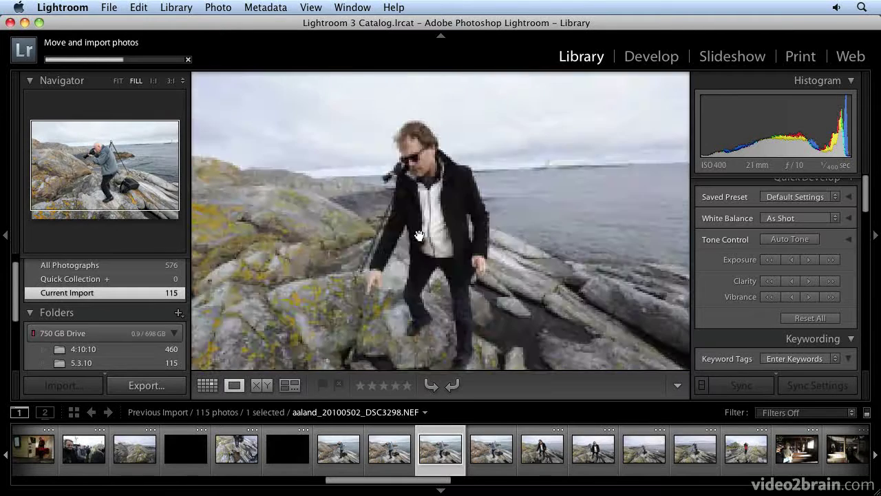
key("Left")
key("Left")
key("Right")
key("Left")
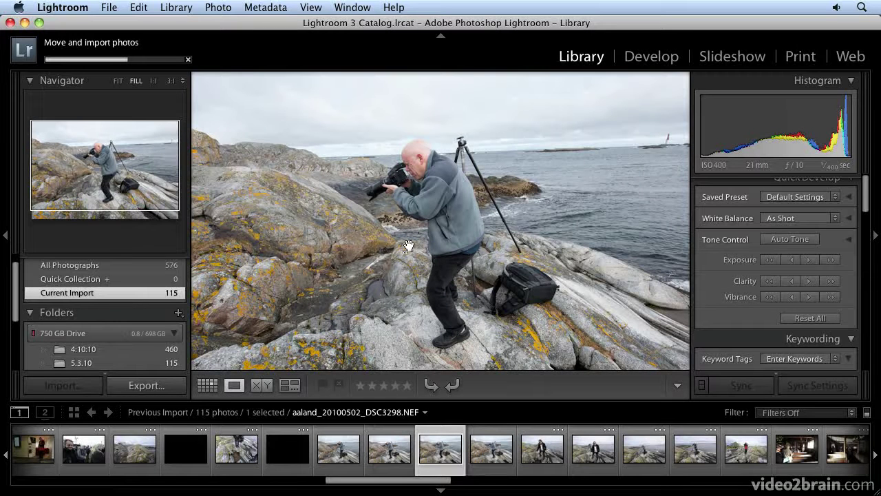
Step: Open the export settings for the selected photo, apply the "For E-Mail" preset, and review its file, sizing, metadata and post-processing options
left_click(145, 385)
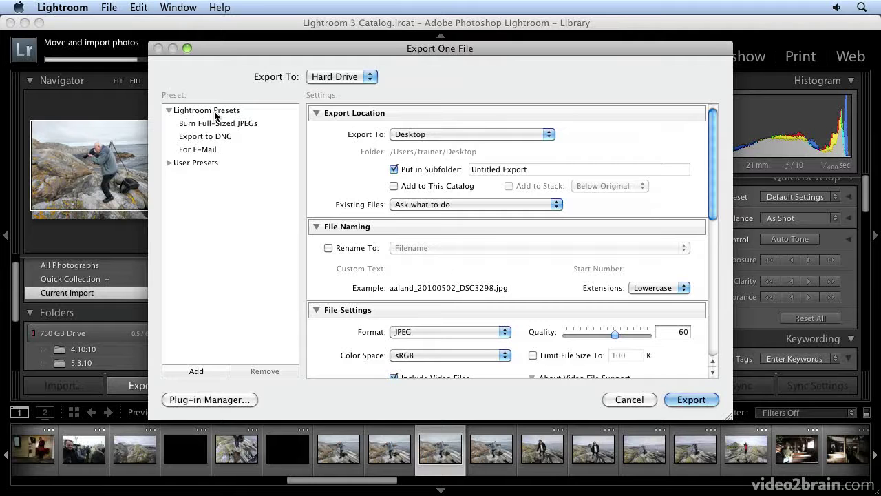
left_click(207, 150)
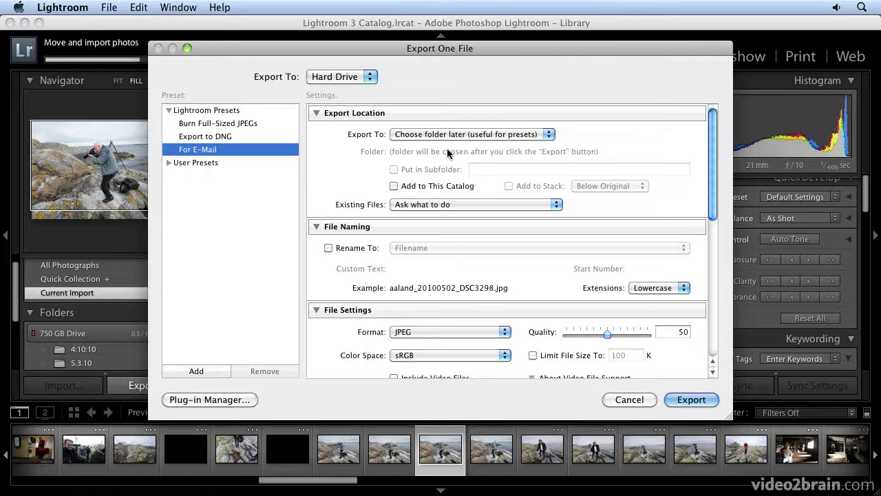
scroll(561, 265, "down", 6)
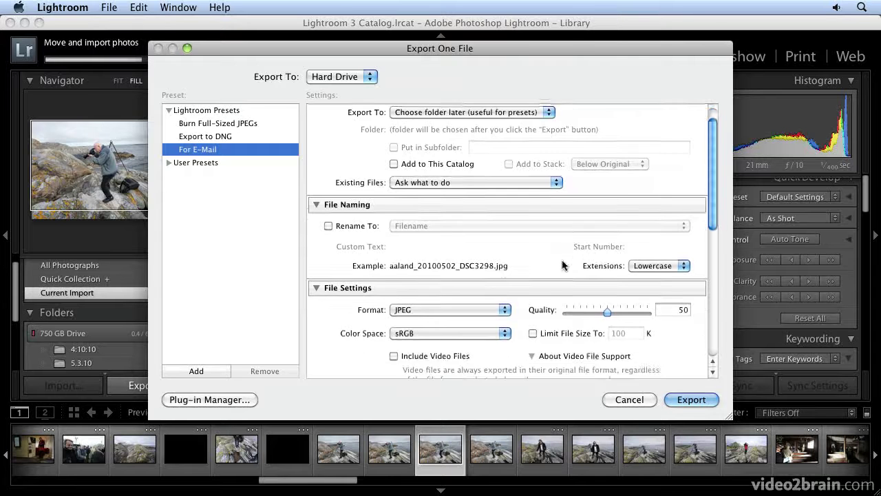
scroll(559, 271, "down", 1)
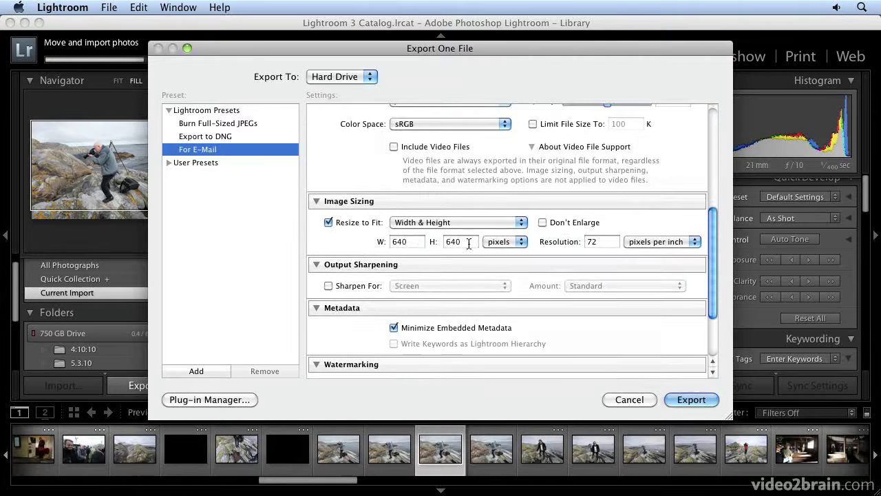
scroll(456, 286, "down", 6)
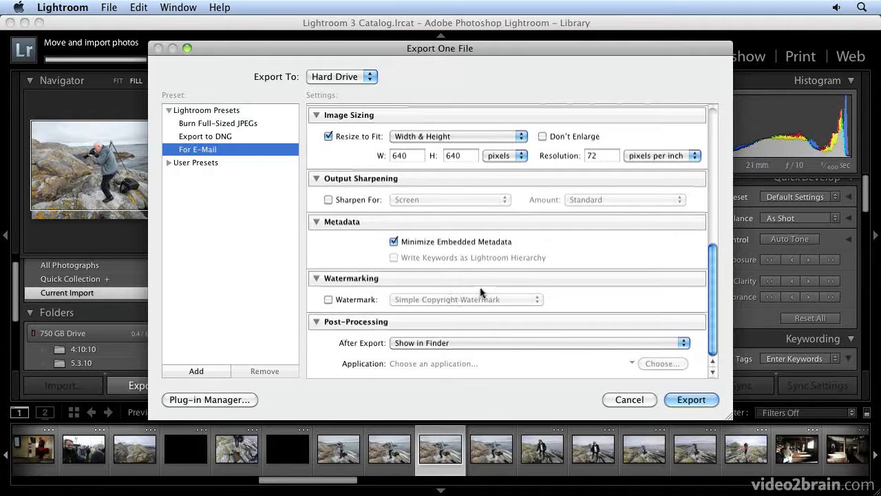
scroll(436, 280, "up", 1)
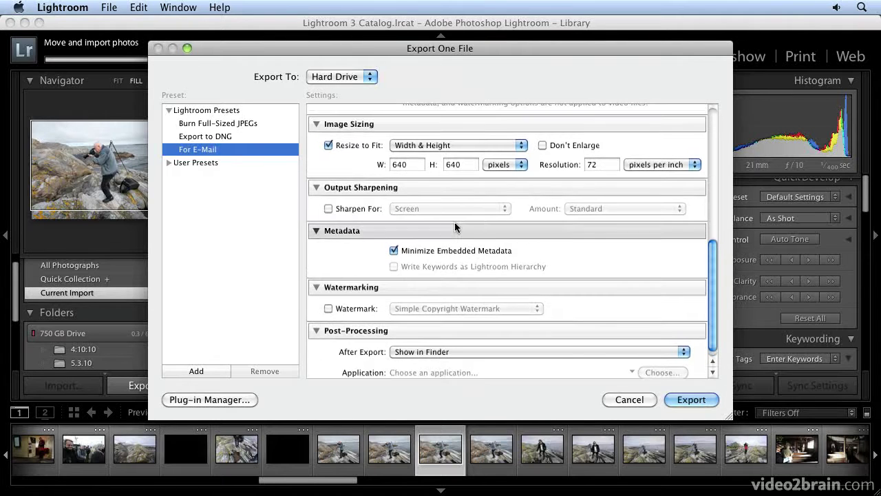
Step: Review the metadata, watermarking and post-processing export settings and keep Show in Finder as the after-export action
scroll(454, 228, "down", 1)
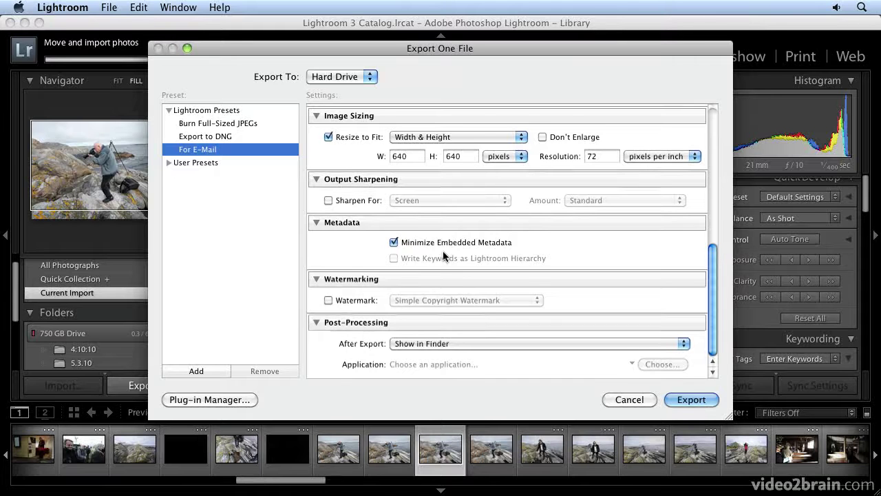
scroll(475, 336, "down", 1)
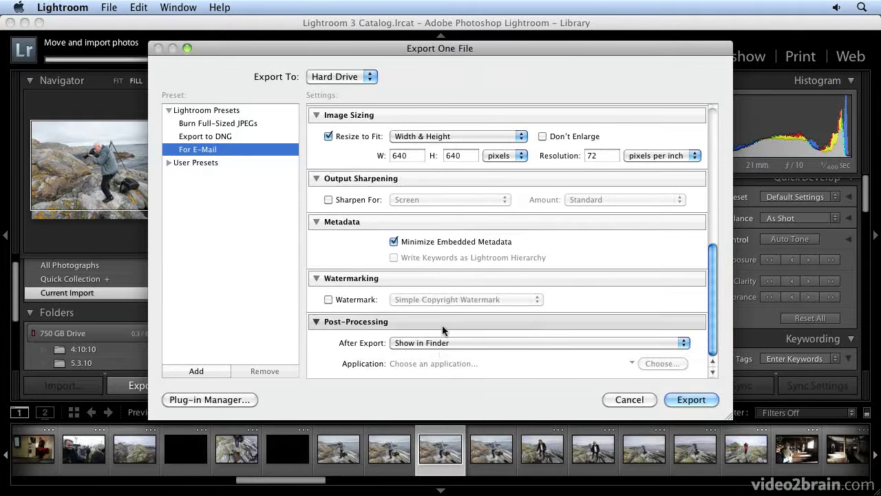
left_click(444, 344)
left_click(446, 344)
Step: Set the export location to the same folder as the original photo, in a subfolder named "for email", and export the photo
scroll(501, 311, "up", 10)
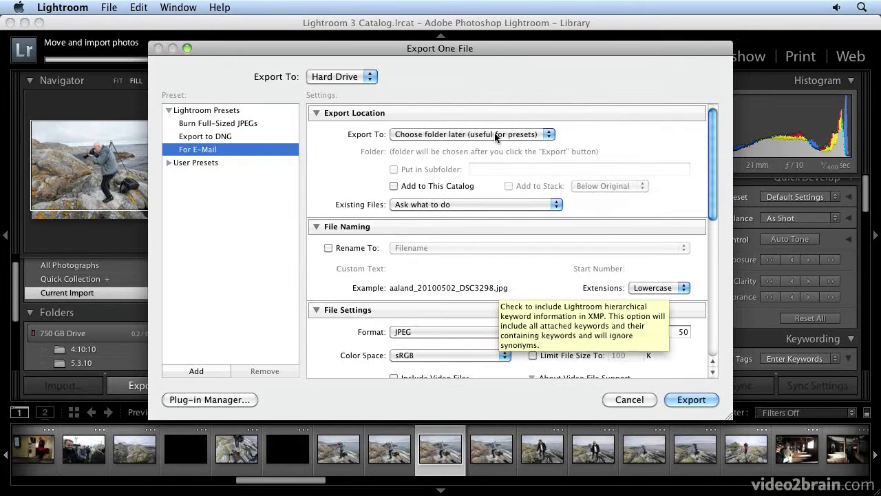
left_click(509, 135)
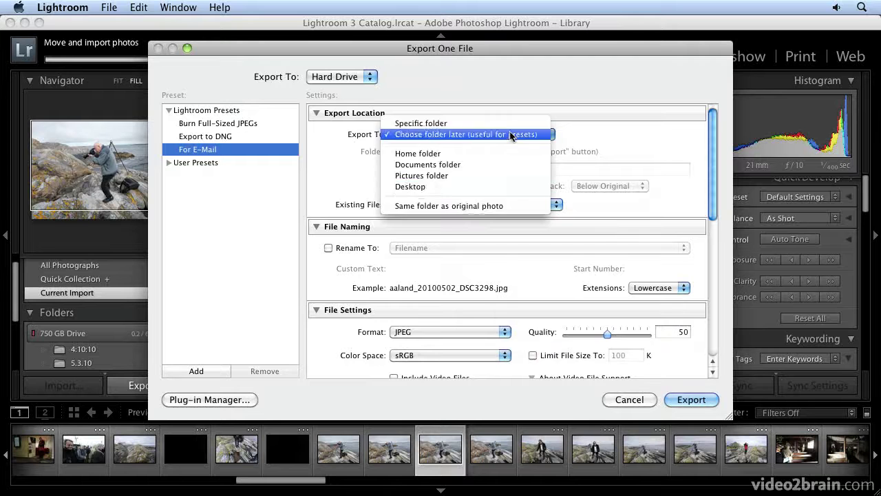
left_click(480, 206)
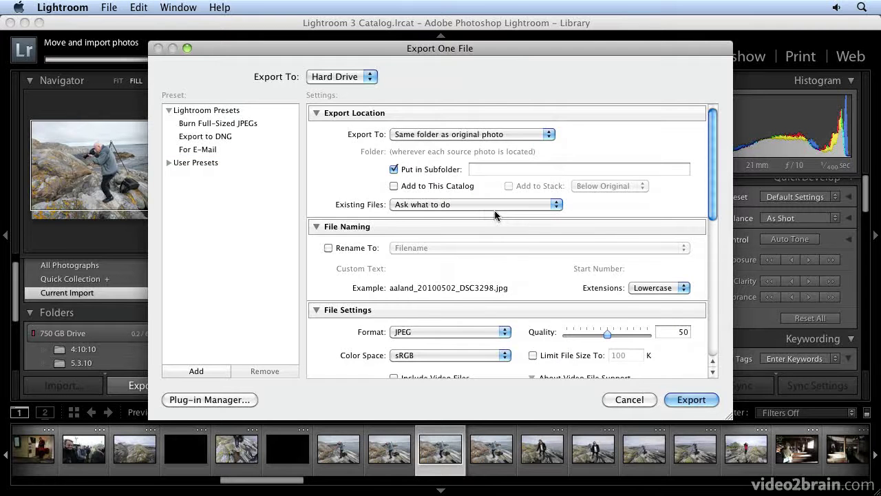
left_click(485, 169)
type("for")
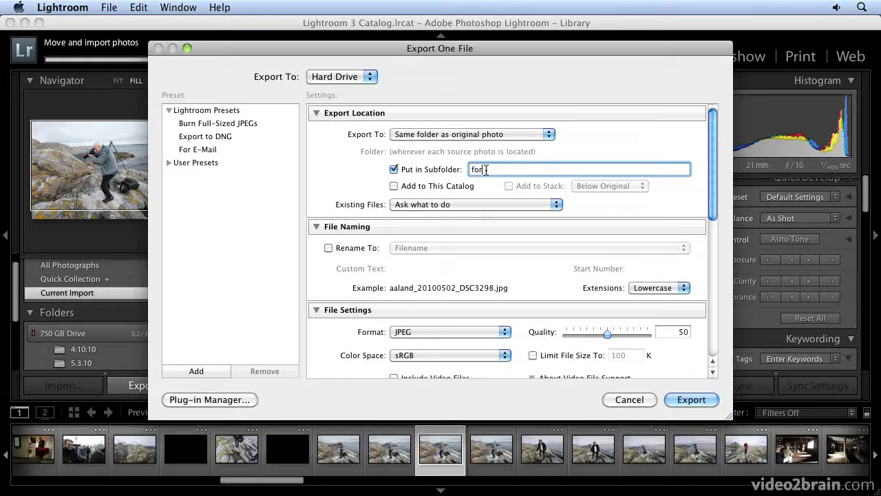
type(" email")
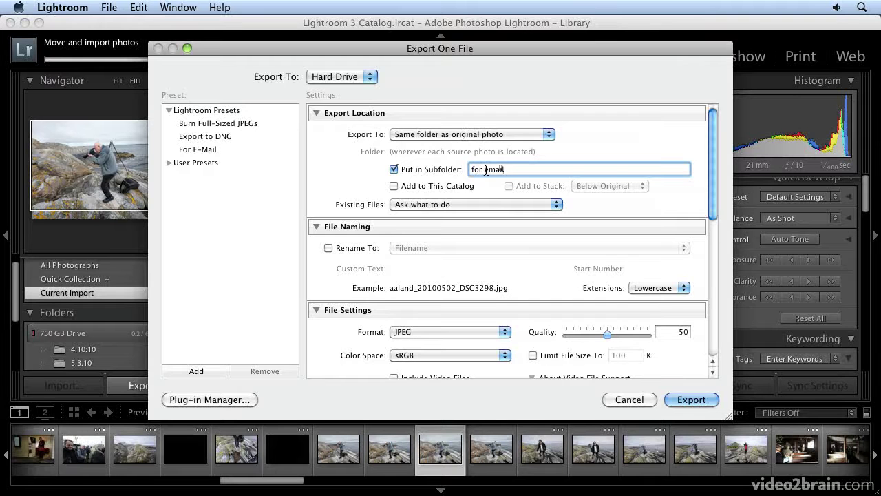
scroll(575, 201, "down", 10)
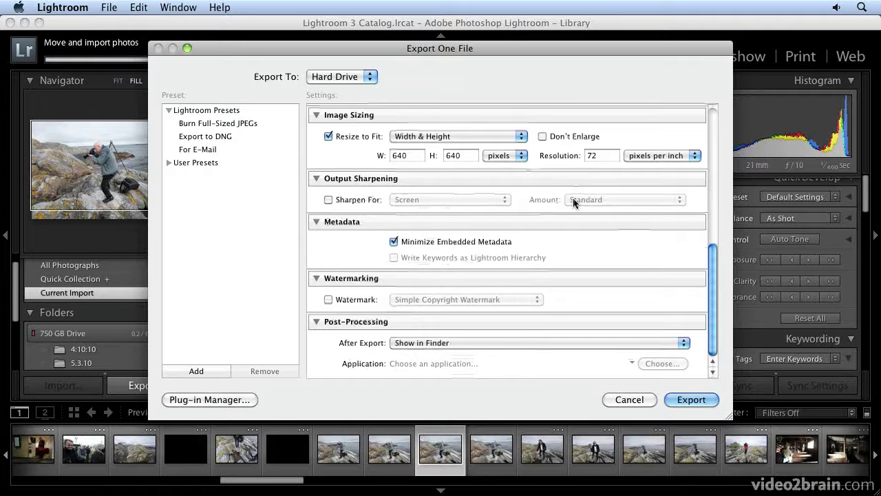
left_click(690, 399)
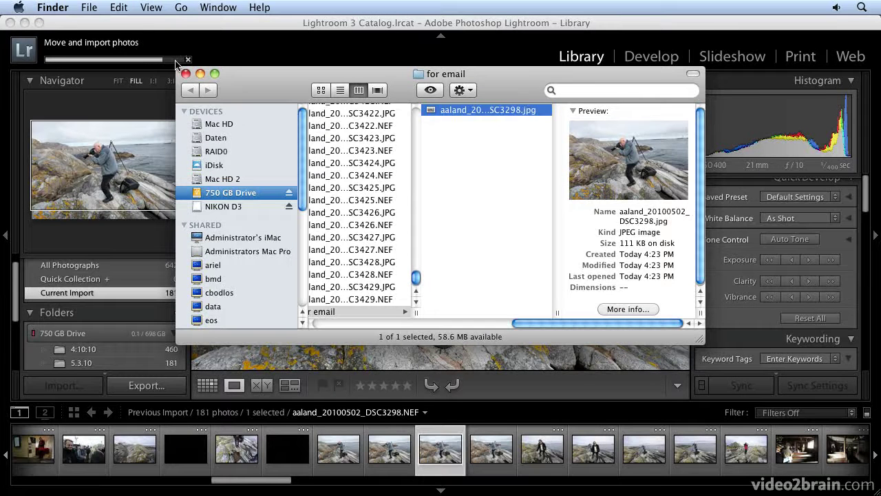
Step: Move the Finder window aside and open the exported JPEG from the "for email" folder in Preview
left_click_drag(508, 76, 636, 93)
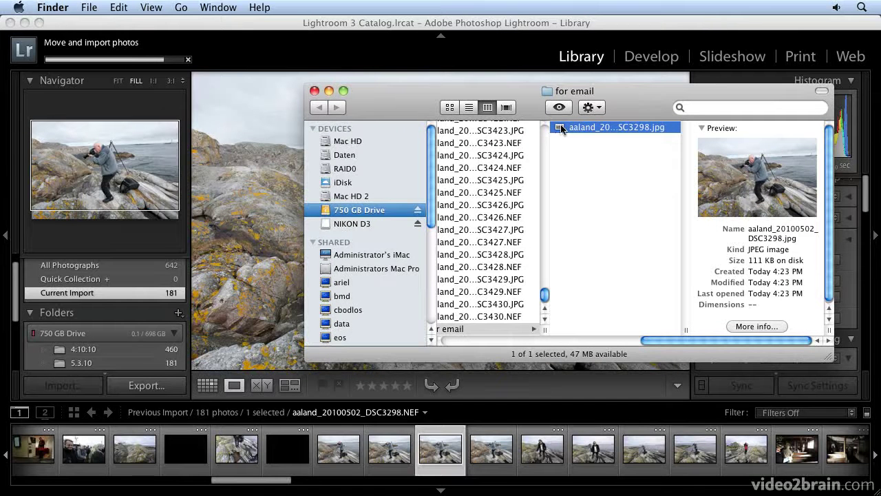
left_click_drag(634, 97, 652, 97)
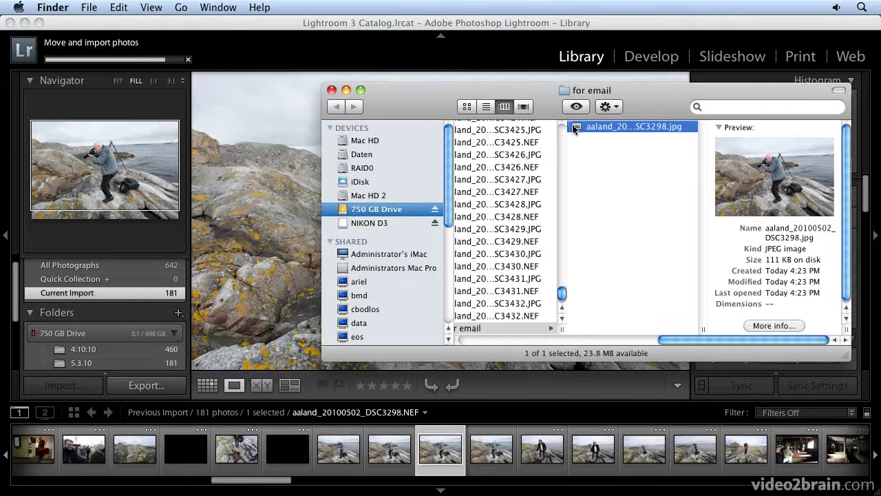
mouse_move(582, 127)
left_mouse_down()
mouse_move(581, 170)
mouse_move(575, 131)
left_mouse_up()
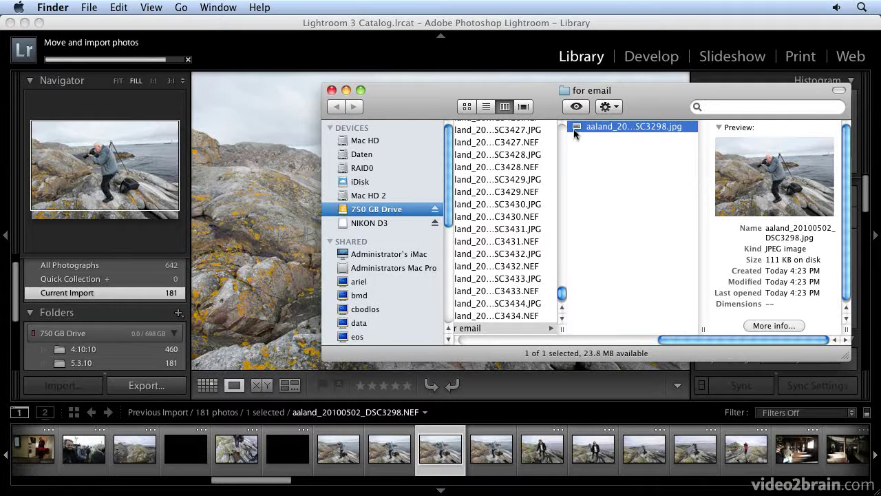
left_click_drag(620, 111, 458, 107)
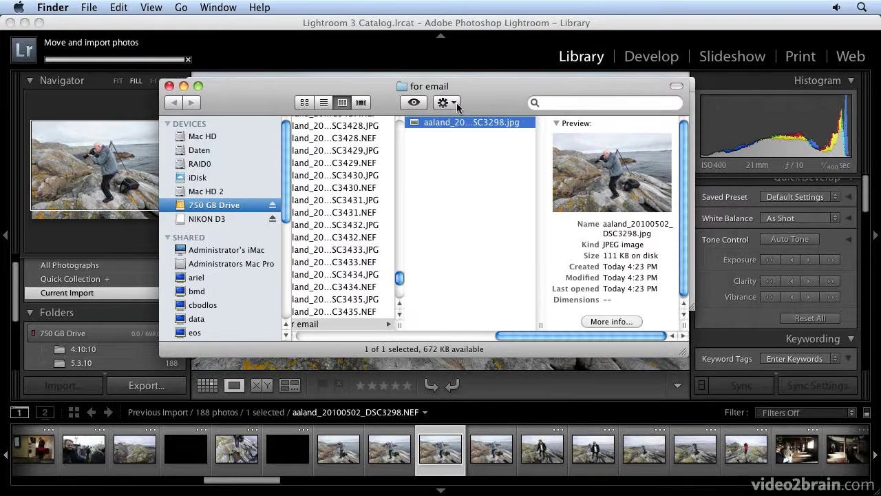
key("super+o")
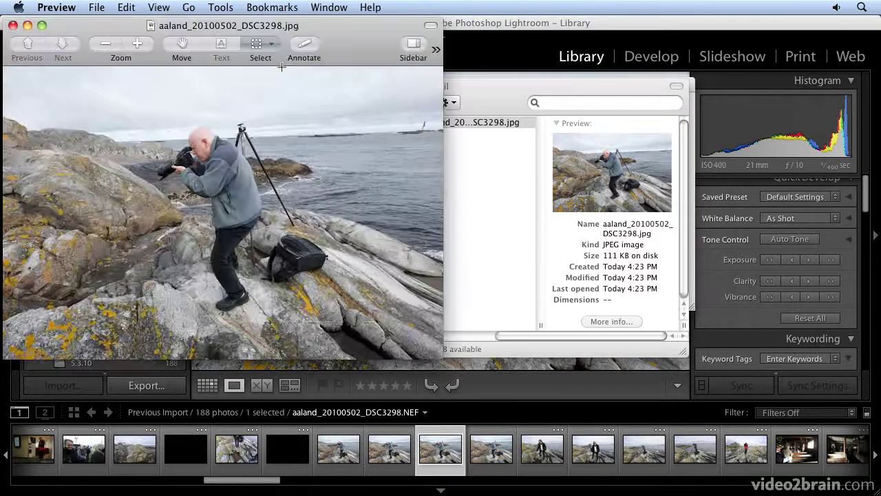
left_click_drag(314, 34, 426, 31)
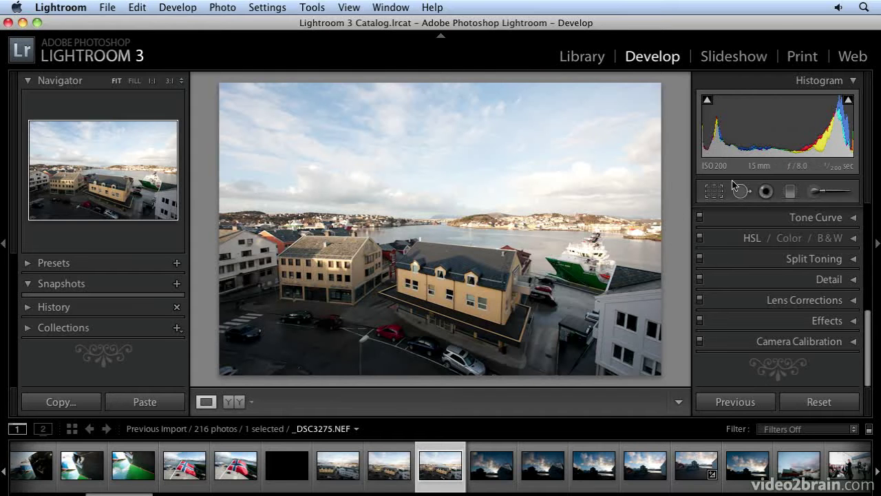
Step: Apply a straight vertical graduated filter from the top of the harbour photo to near its lower edge, with Exposure at -1.65
left_click(790, 192)
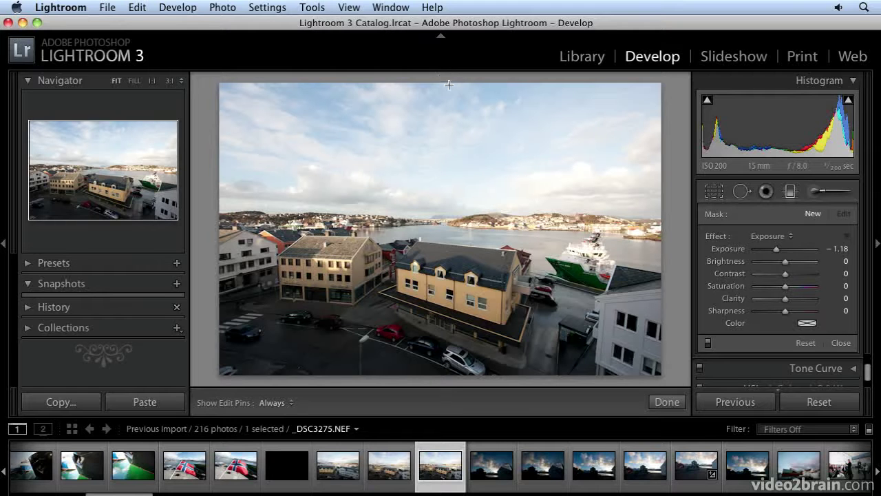
key("shift")
left_click_drag(448, 77, 444, 357)
left_click_drag(777, 249, 774, 253)
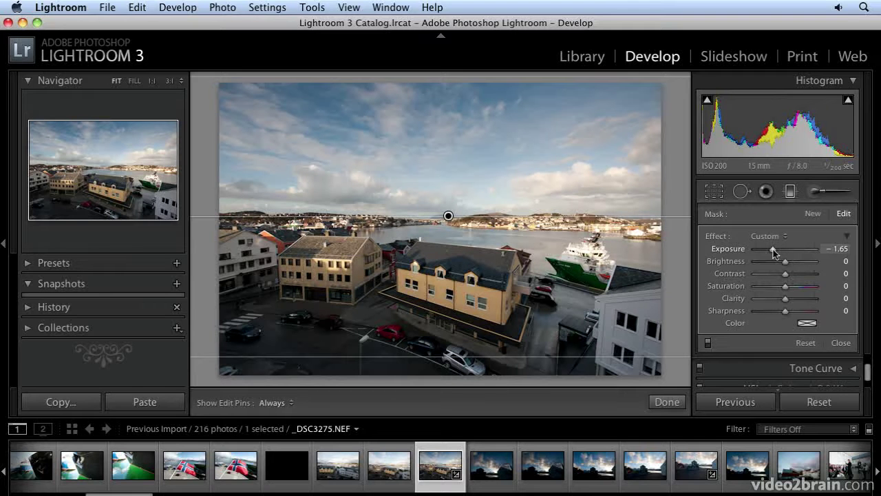
left_click(790, 193)
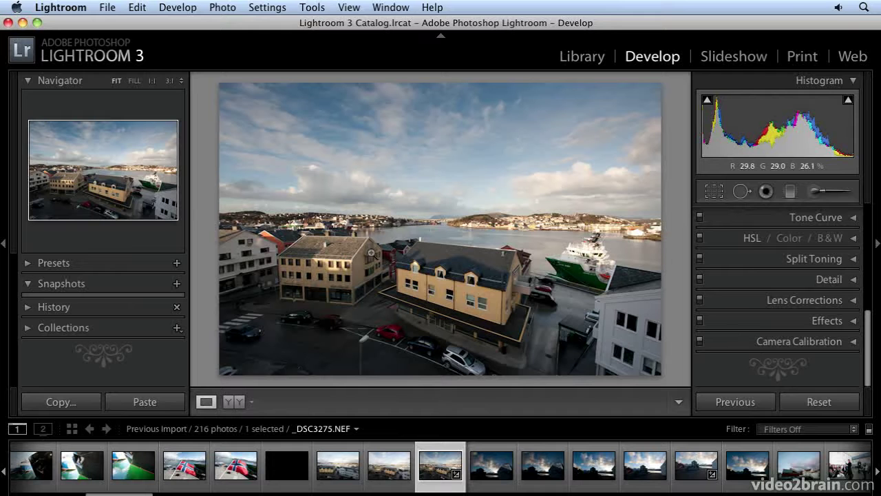
Step: Inspect the beige corner building at 1:1, and check the harbour photo's alignment against the Crop & Straighten grid without cropping
left_click(352, 285)
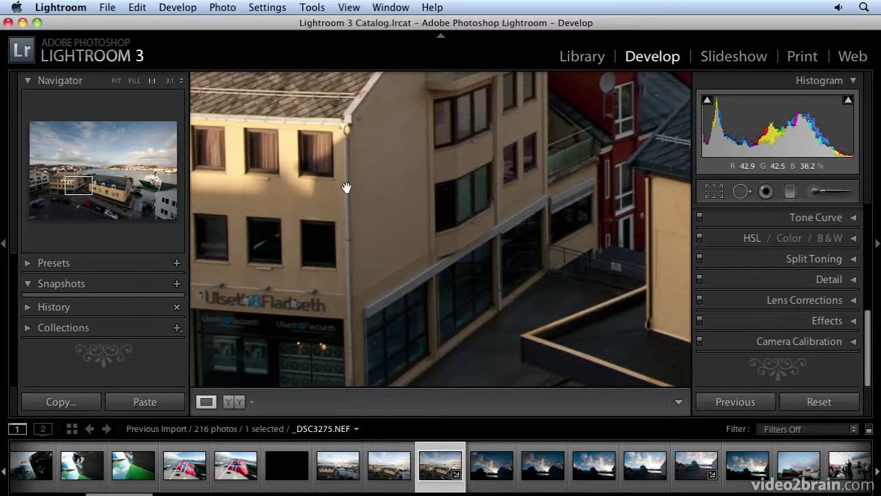
left_click(399, 231)
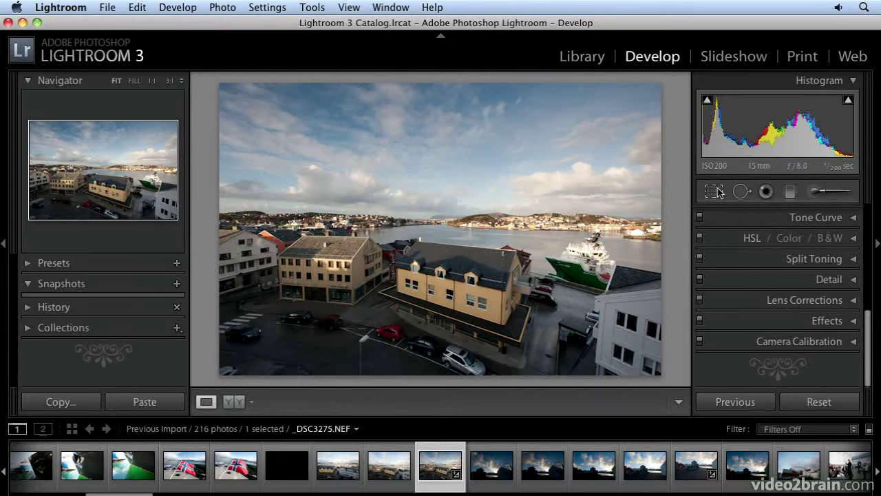
left_click(716, 191)
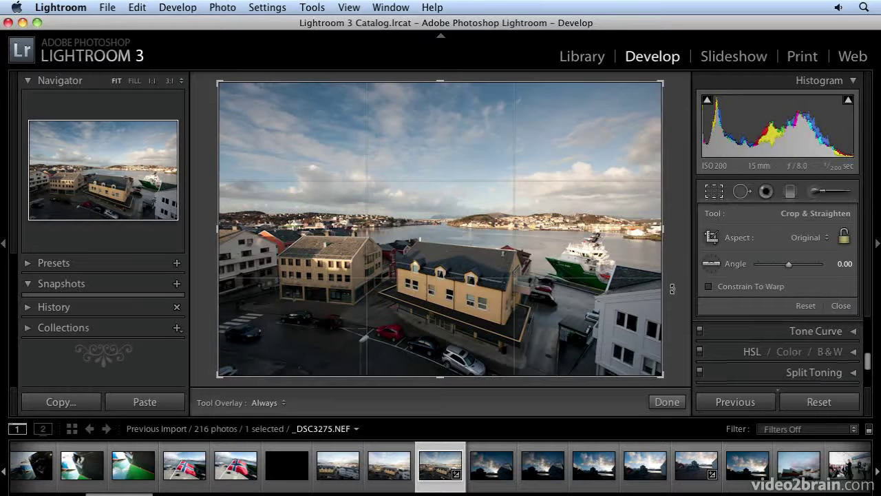
left_click_drag(674, 286, 676, 286)
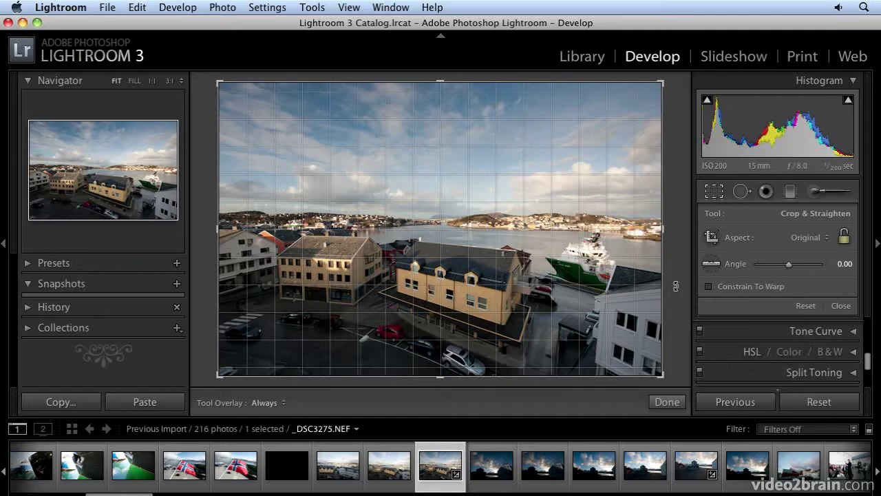
left_click_drag(676, 286, 675, 286)
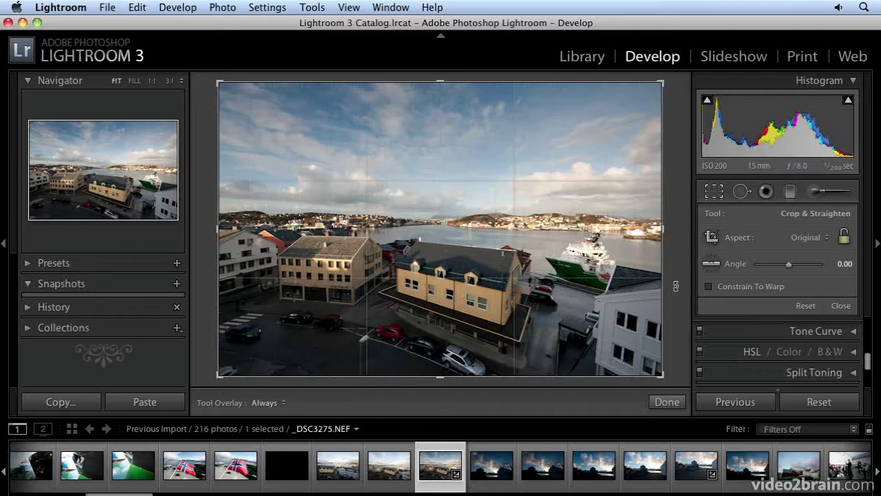
left_click(713, 194)
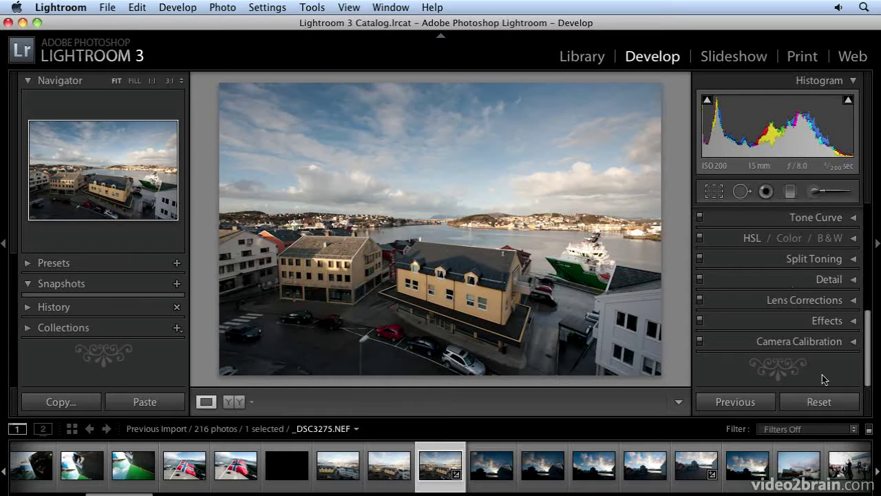
Step: Correct the harbour photo's perspective in the manual Lens Corrections by setting the Vertical transform to +18
left_click(853, 303)
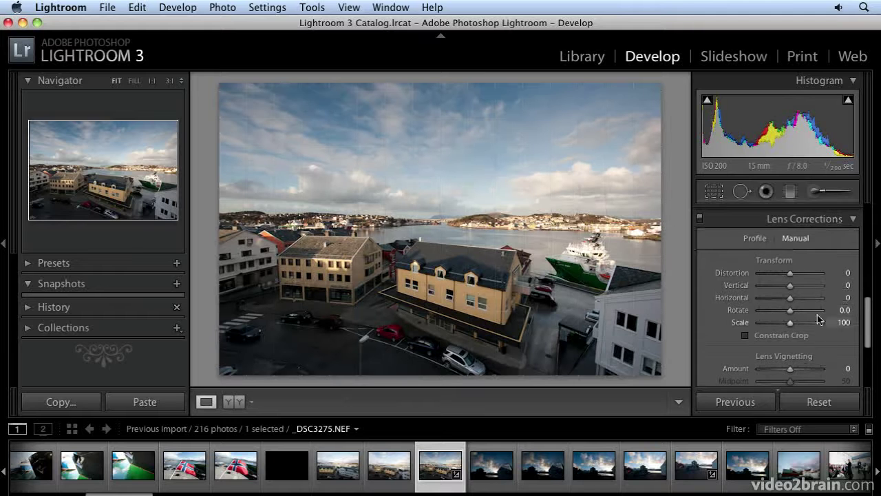
scroll(795, 269, "up", 2)
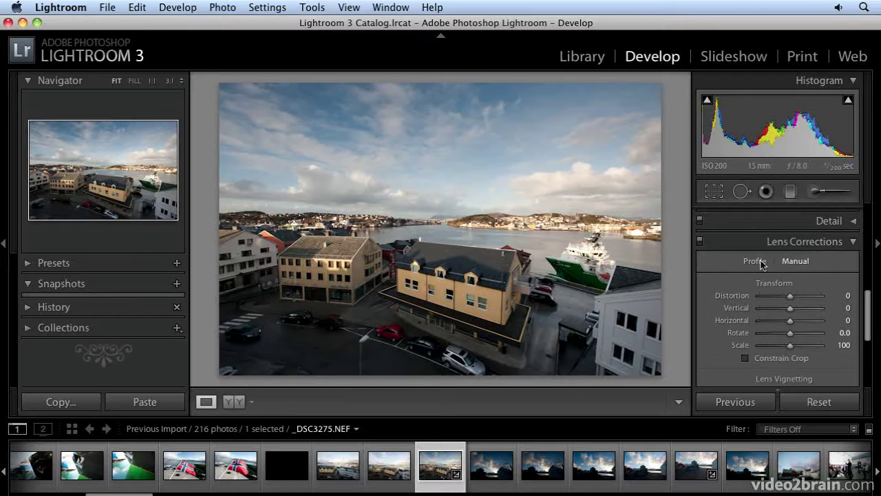
mouse_move(792, 296)
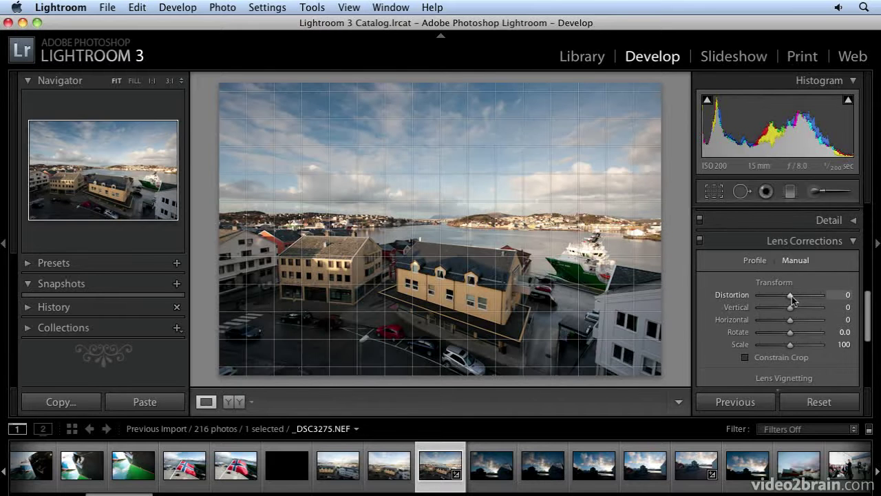
left_click_drag(792, 312, 797, 313)
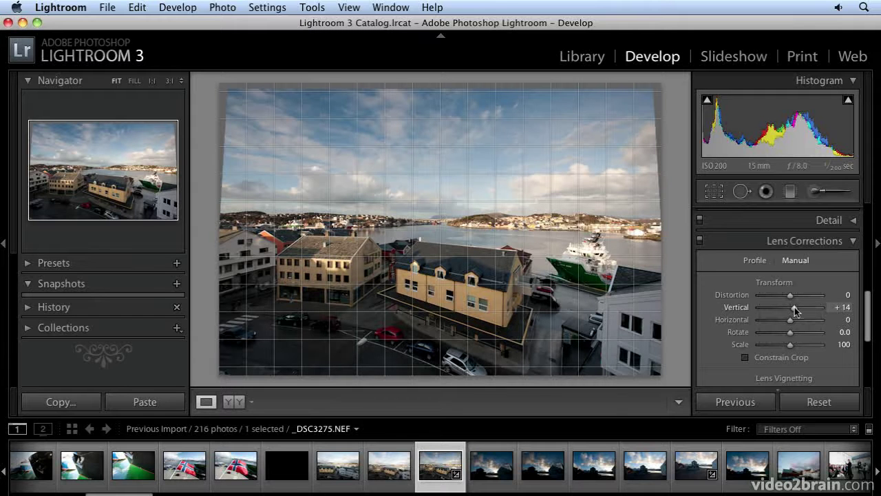
mouse_move(795, 311)
left_mouse_down()
mouse_move(784, 309)
mouse_move(815, 307)
mouse_move(794, 307)
mouse_move(798, 299)
left_mouse_up()
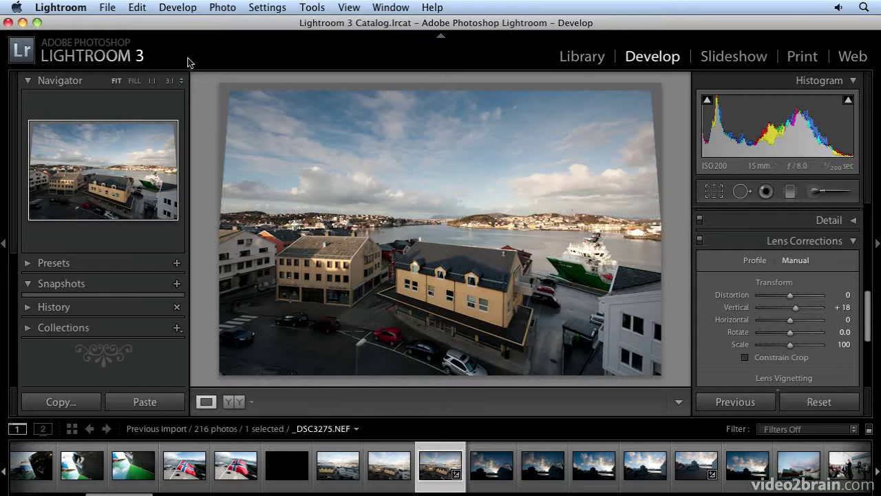
Step: Set the Scale transform to 107 to fill the frame, and view the photo with the side panels hidden and the lights dimmed
mouse_move(769, 336)
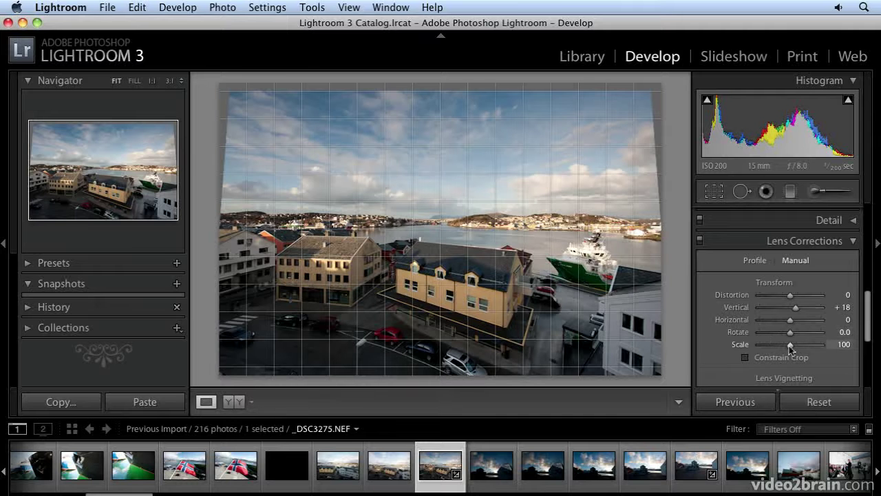
left_click_drag(790, 348, 796, 349)
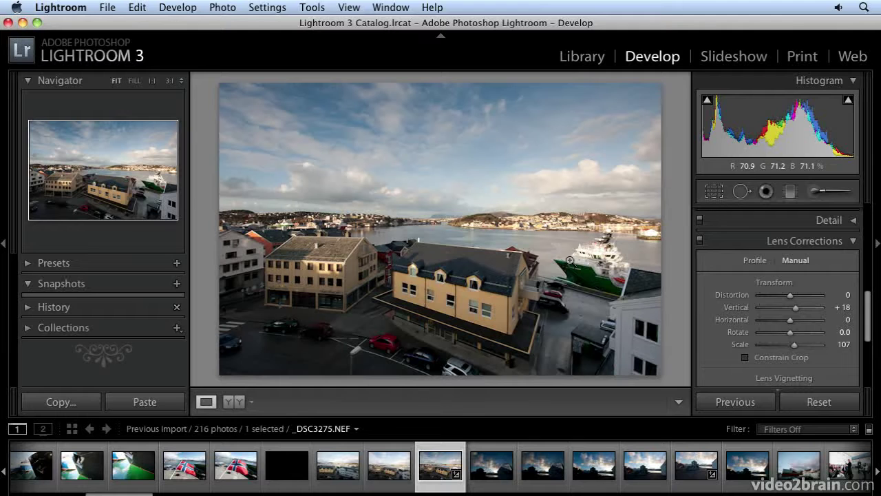
key("Tab")
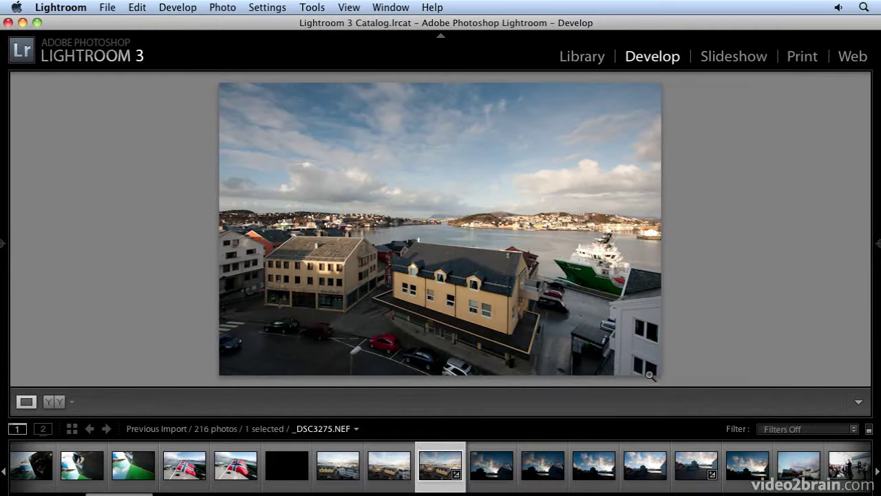
key("l")
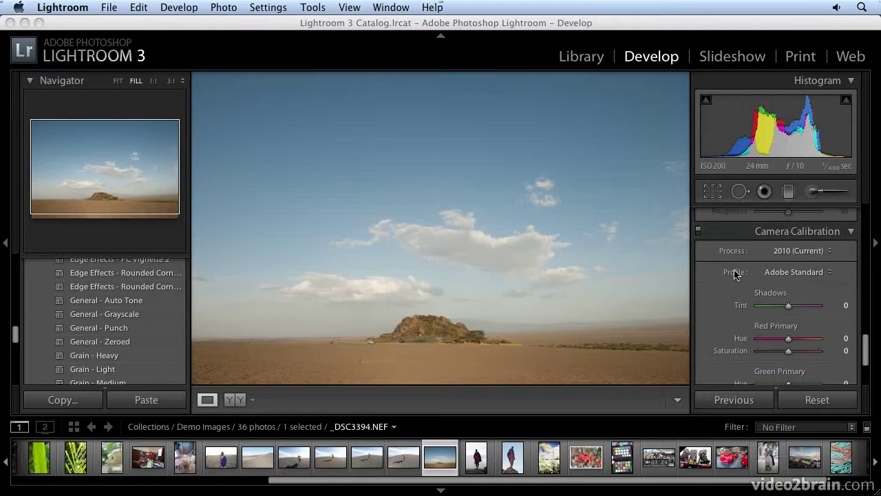
Step: Change the Camera Calibration profile of the desert landscape photo to Camera Vivid
left_click(819, 273)
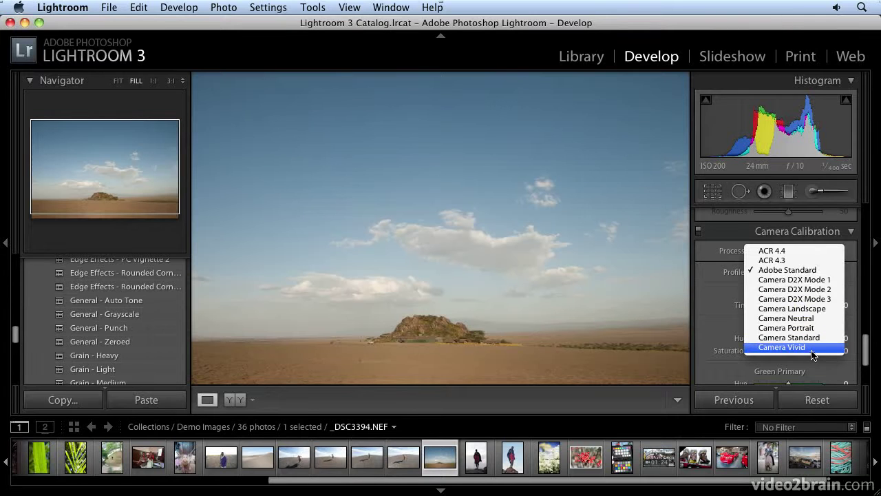
left_click(781, 348)
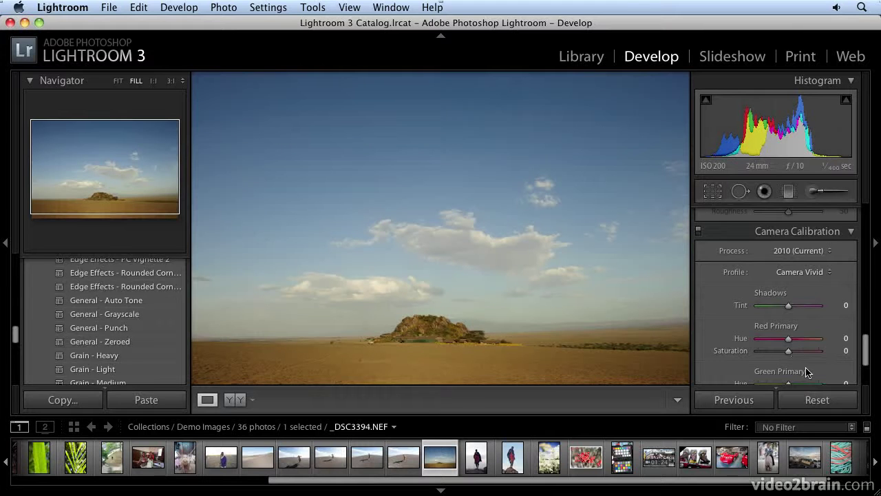
Step: Try the Camera Standard, Camera Portrait, Camera Neutral and Camera Landscape calibration profiles in turn on the desert landscape photo
left_click(804, 273)
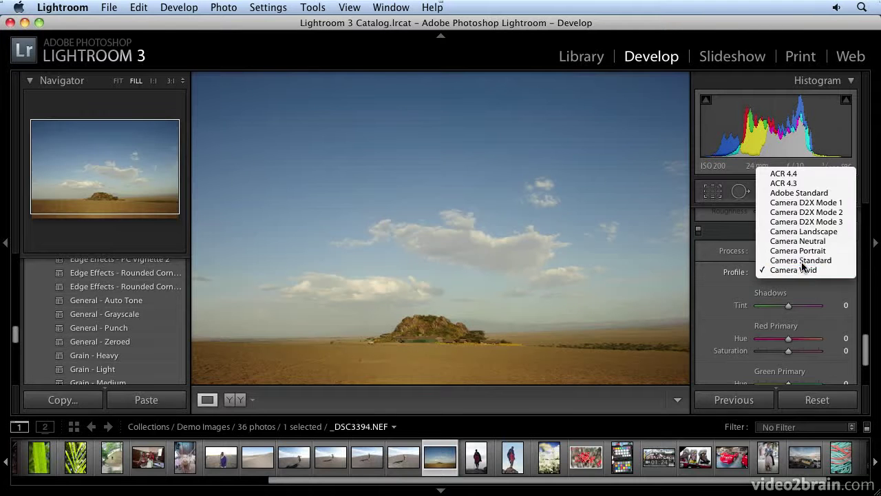
left_click(802, 266)
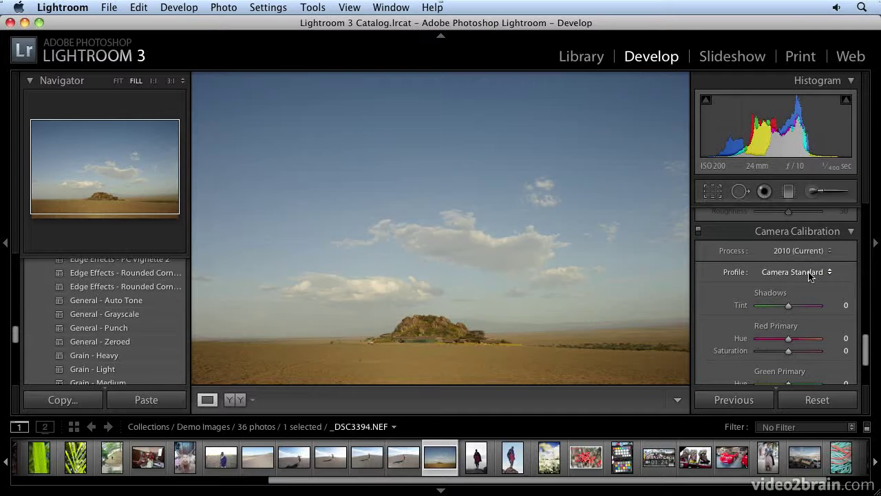
left_click(810, 273)
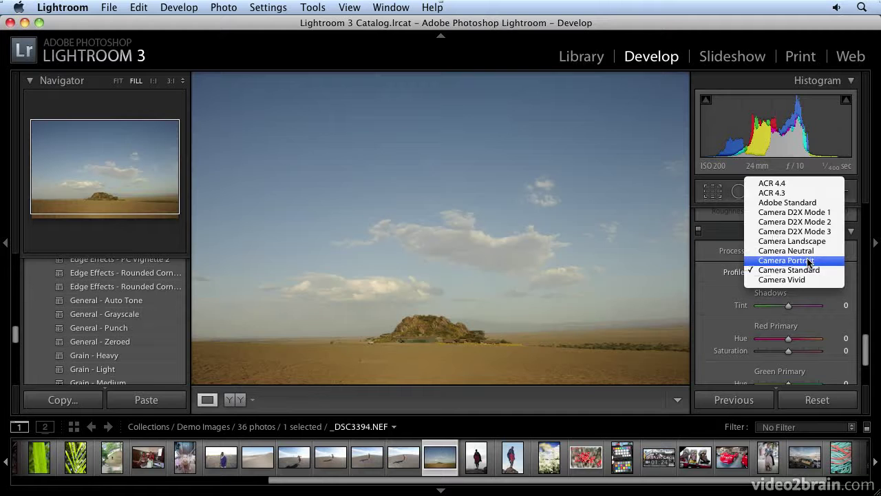
left_click(811, 258)
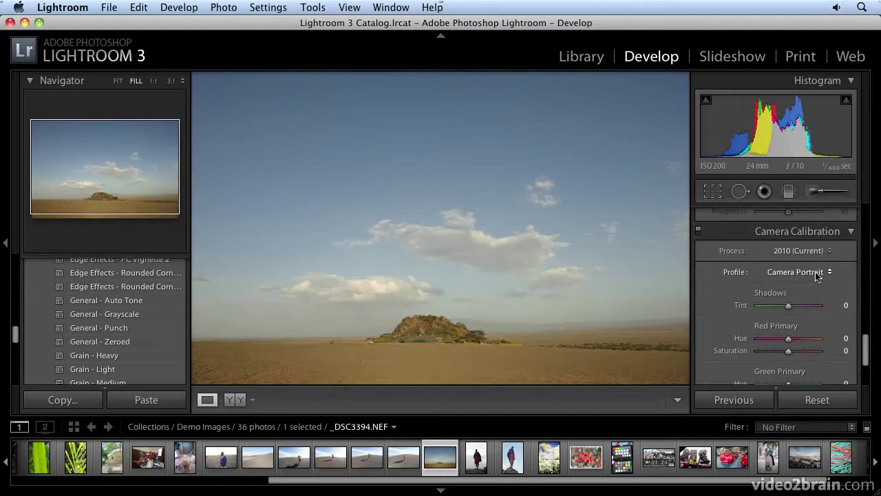
left_click(819, 276)
left_click(810, 261)
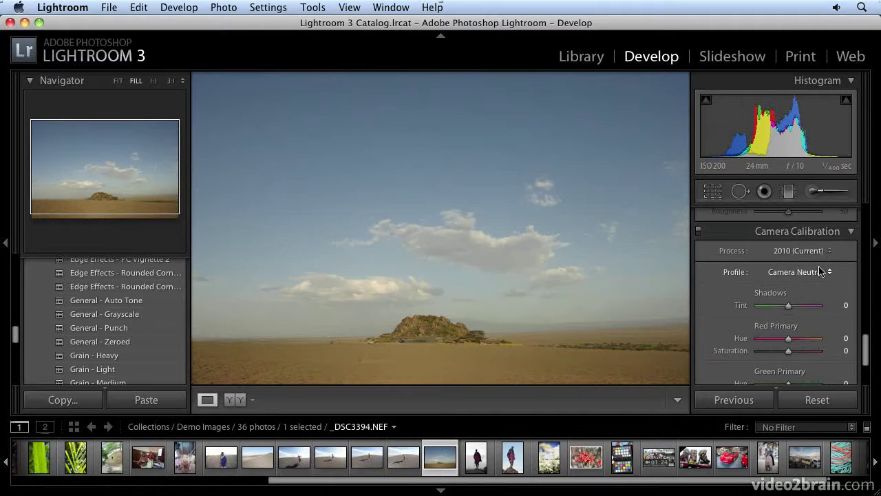
left_click(815, 271)
left_click(815, 261)
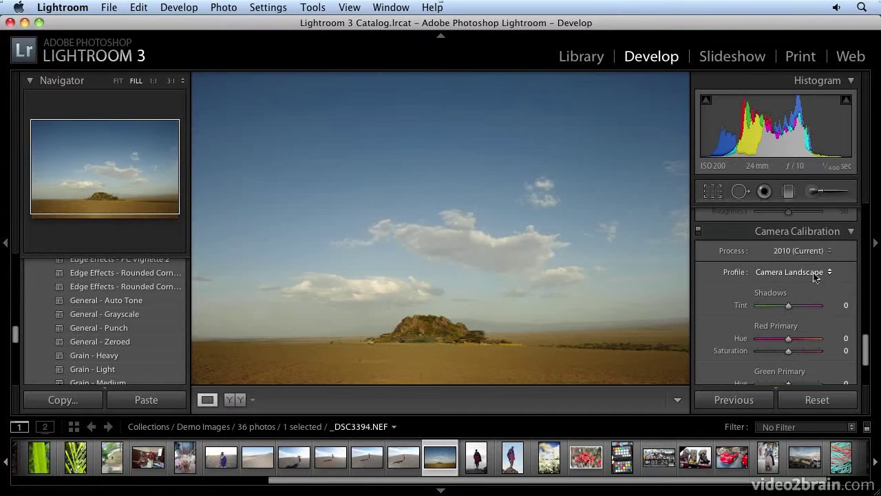
Step: Compare the Camera Neutral profile with Camera Landscape on the desert photo by applying one after the other
left_click(815, 276)
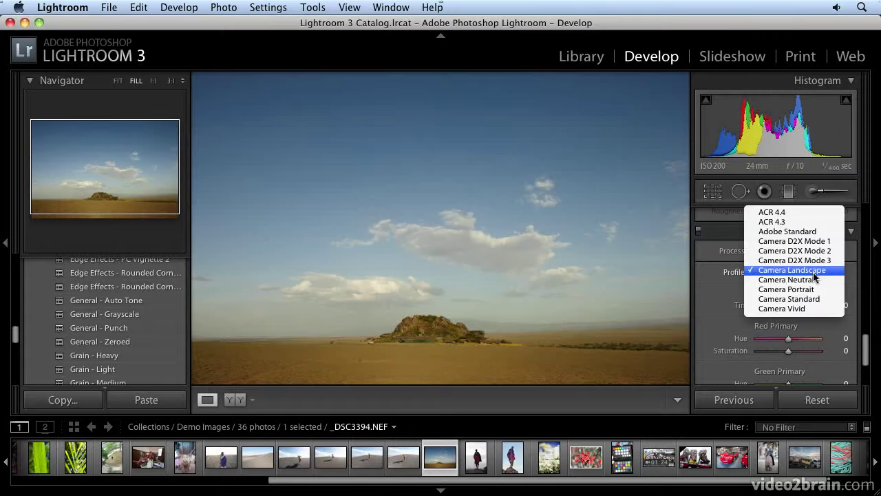
left_click(816, 278)
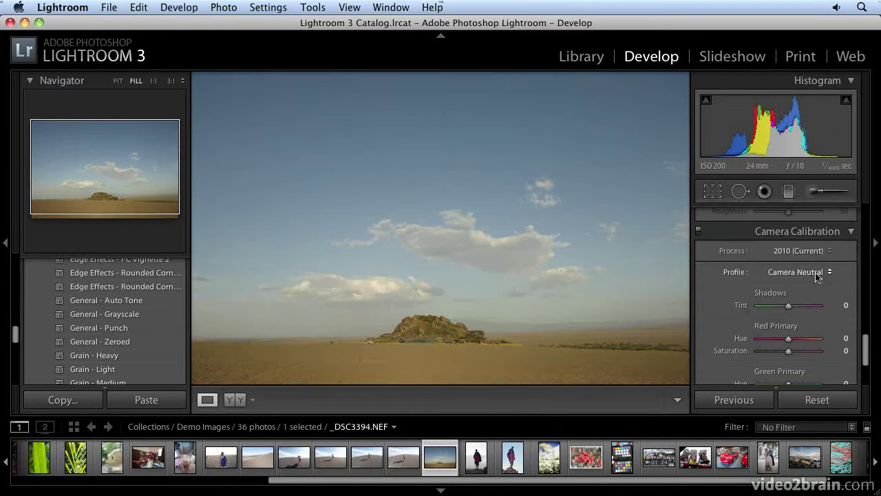
left_click(815, 277)
left_click(816, 262)
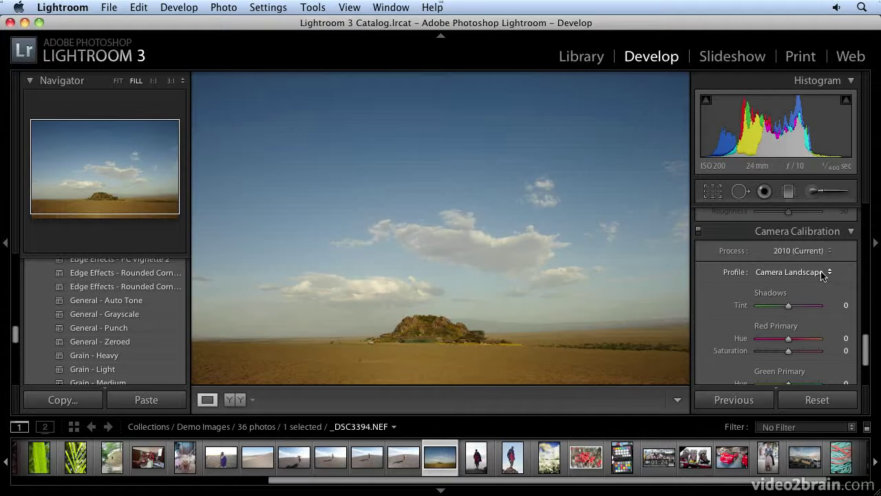
Step: Set the desert landscape photo's Camera Calibration profile back to Camera Vivid
left_click(821, 275)
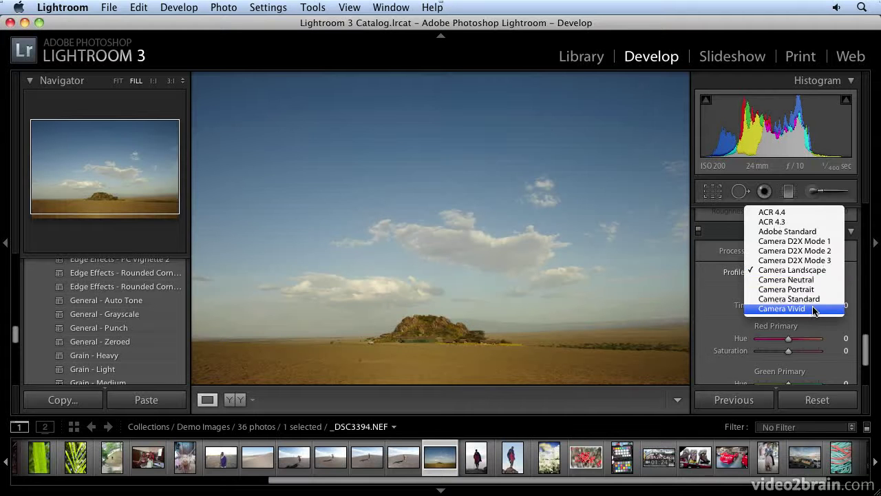
left_click(815, 311)
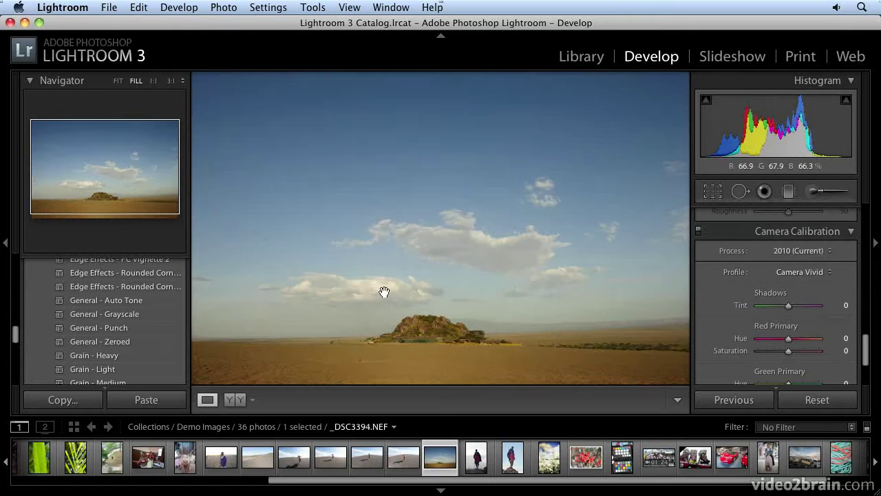
scroll(132, 303, "up", 4)
scroll(132, 301, "up", 3)
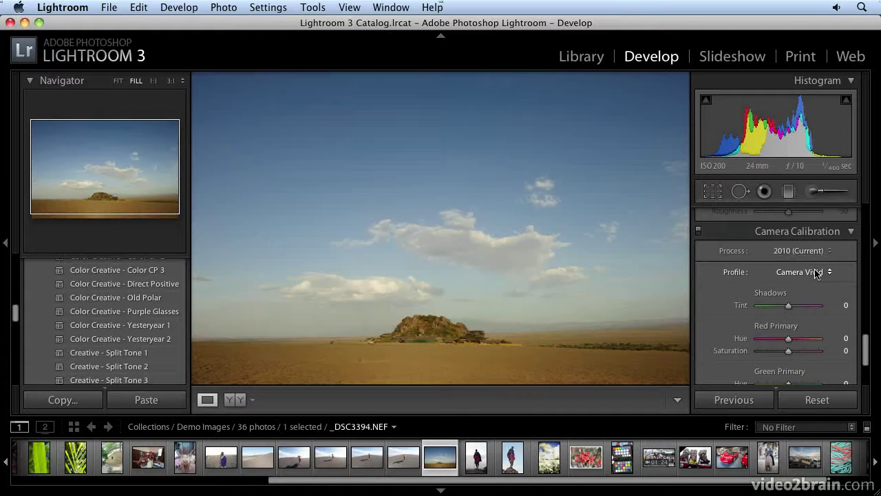
key("shift")
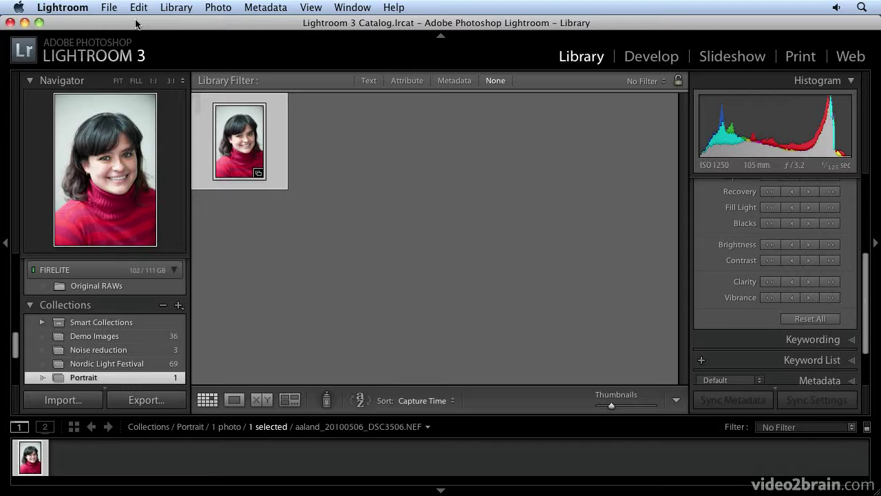
Step: Create three virtual copies of the red-sweater portrait in the Portrait collection
mouse_move(260, 122)
right_click(249, 142)
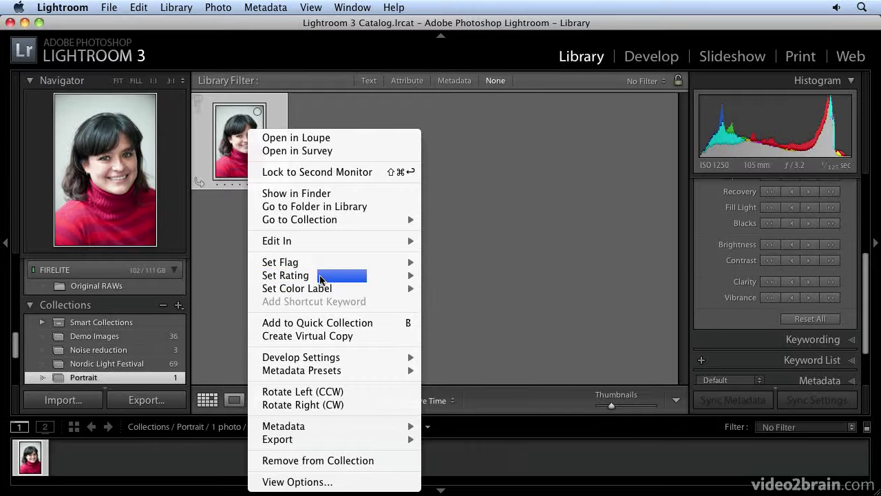
left_click(316, 337)
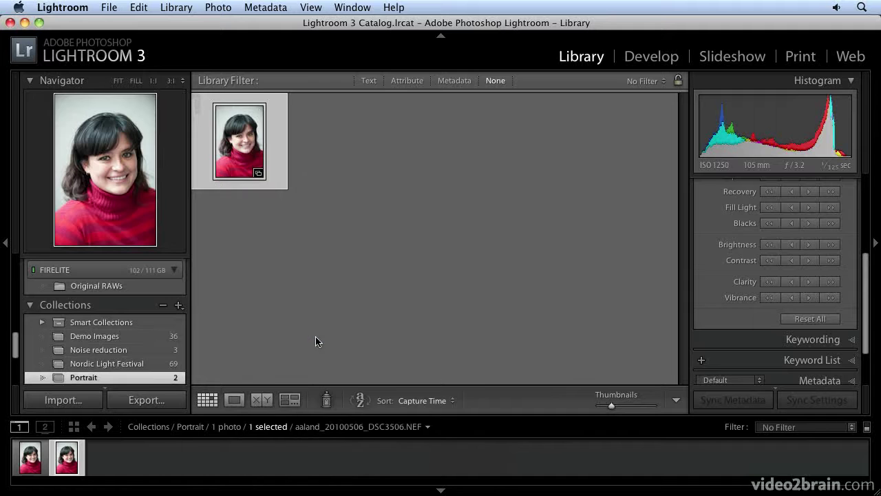
right_click(347, 137)
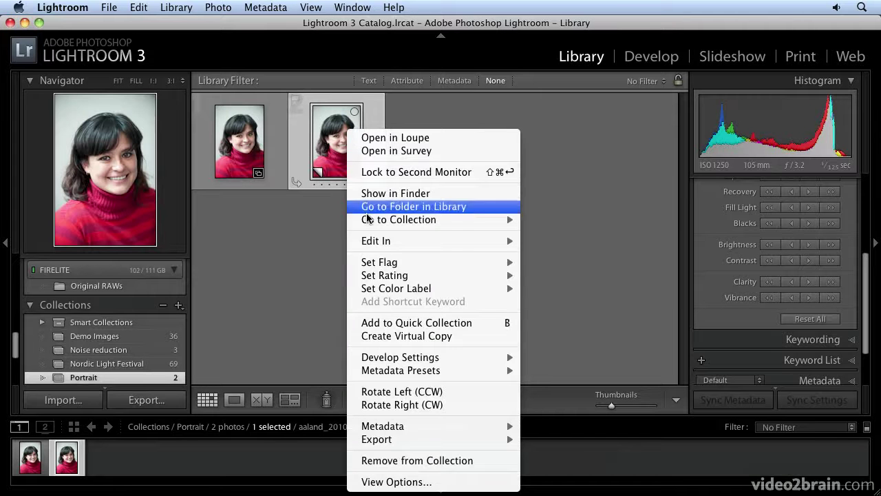
left_click(402, 339)
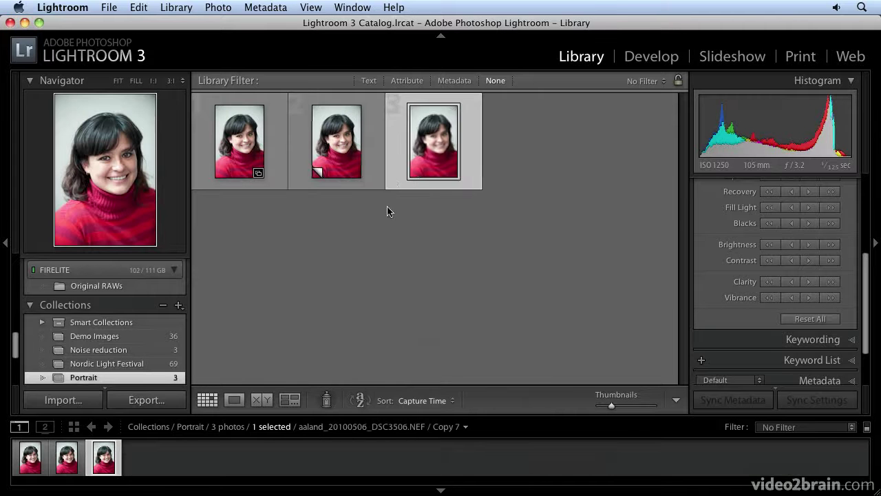
right_click(425, 149)
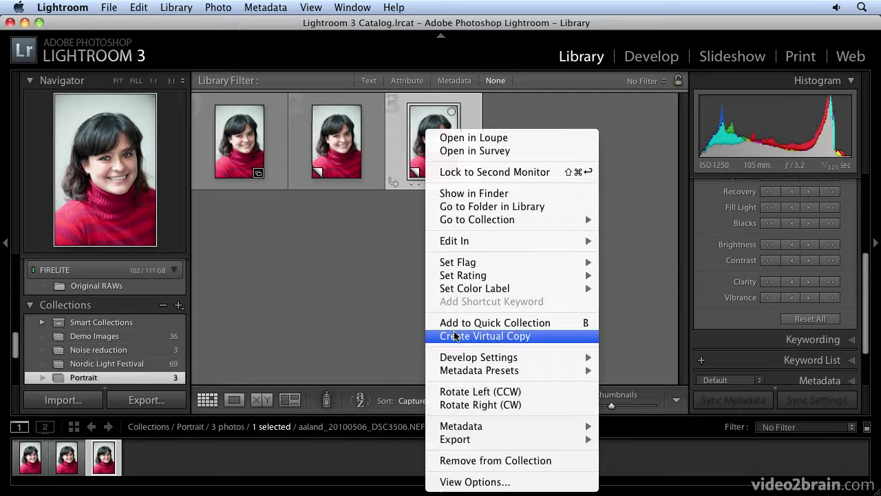
left_click(492, 335)
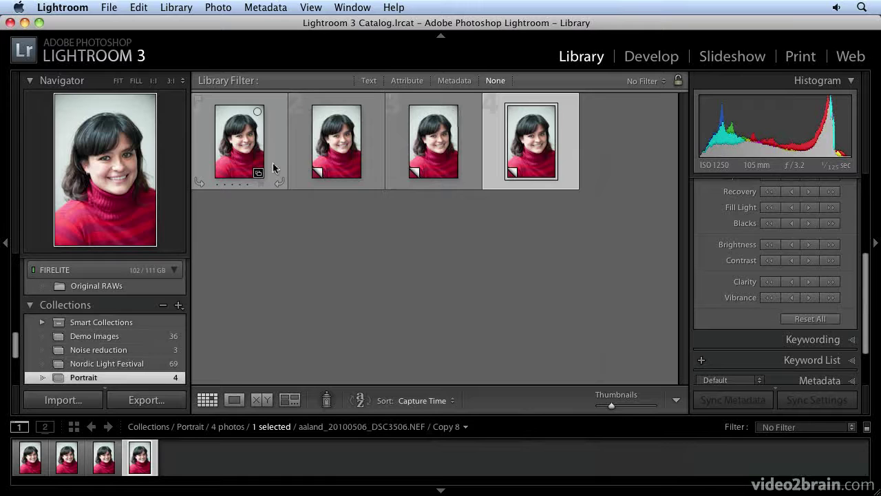
Step: Apply the Intense color preset from the Portraits group to the first virtual copy in the Develop module
left_click(270, 153)
left_click(338, 142)
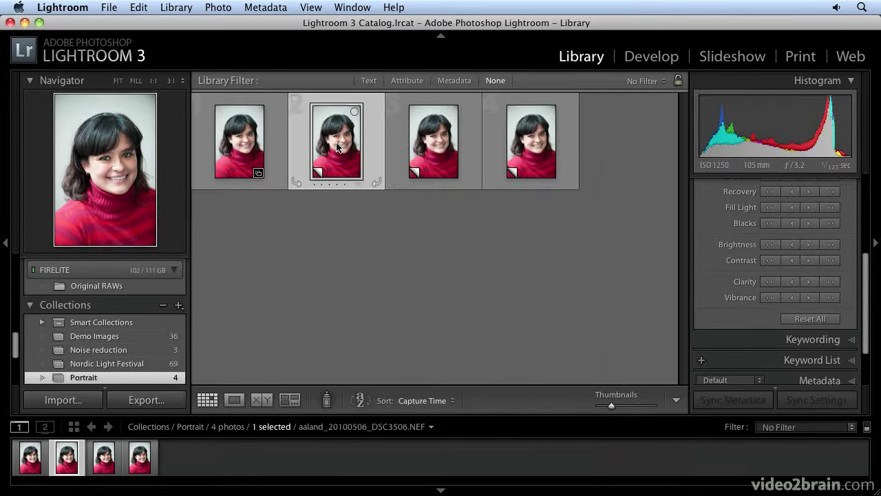
left_click(671, 60)
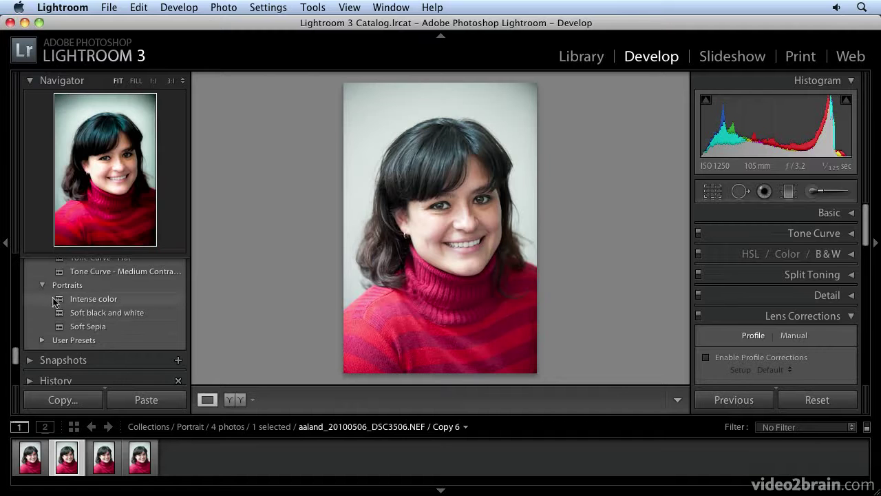
left_click(95, 299)
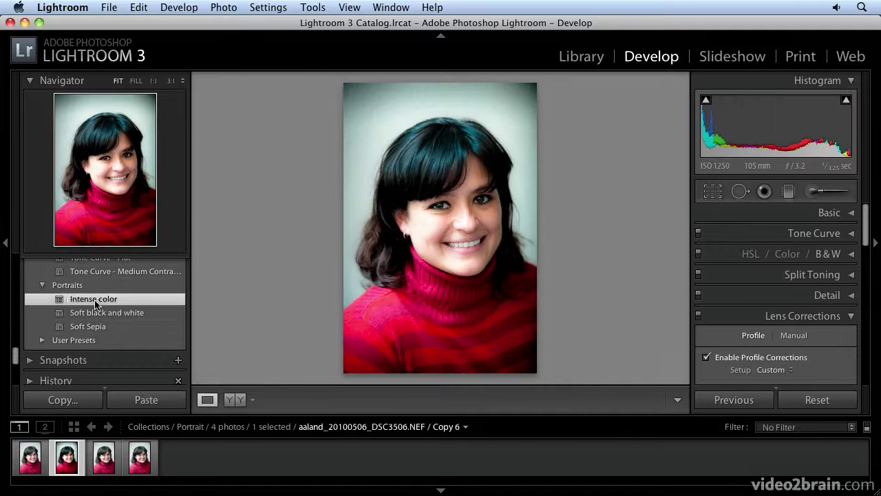
Step: Apply the Soft black and white preset to the second virtual copy and Soft Sepia to the third
left_click(109, 451)
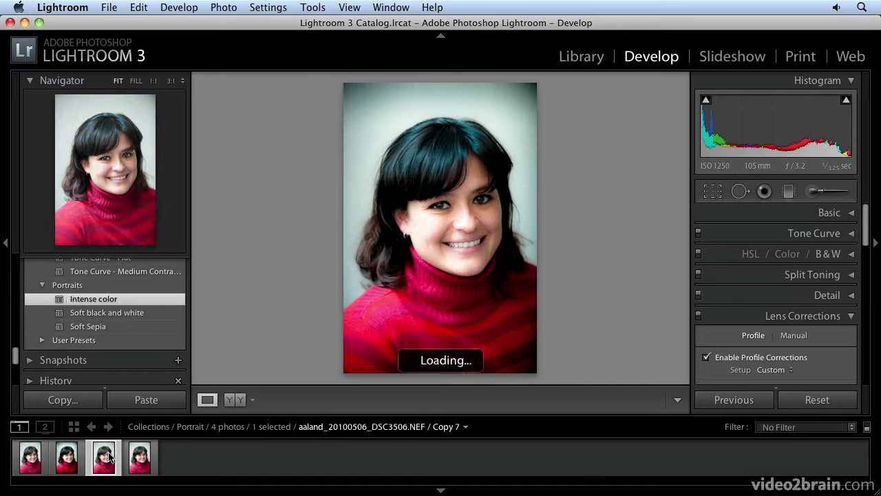
left_click(107, 313)
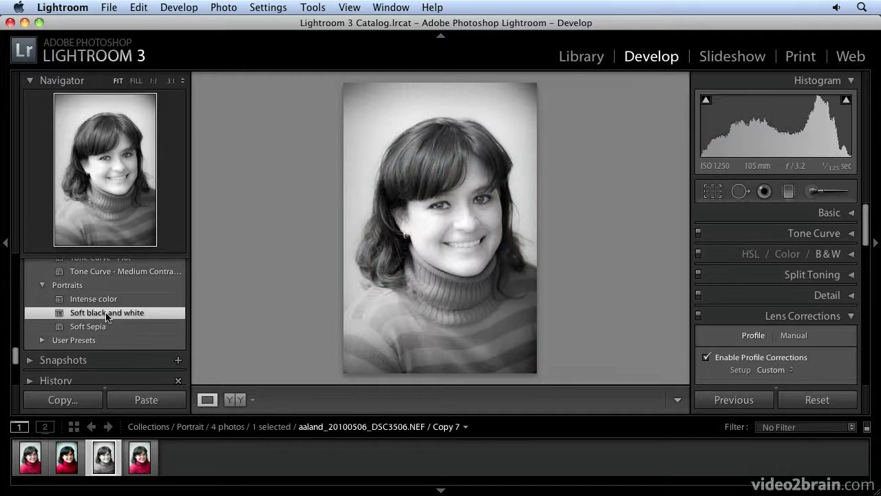
left_click(140, 457)
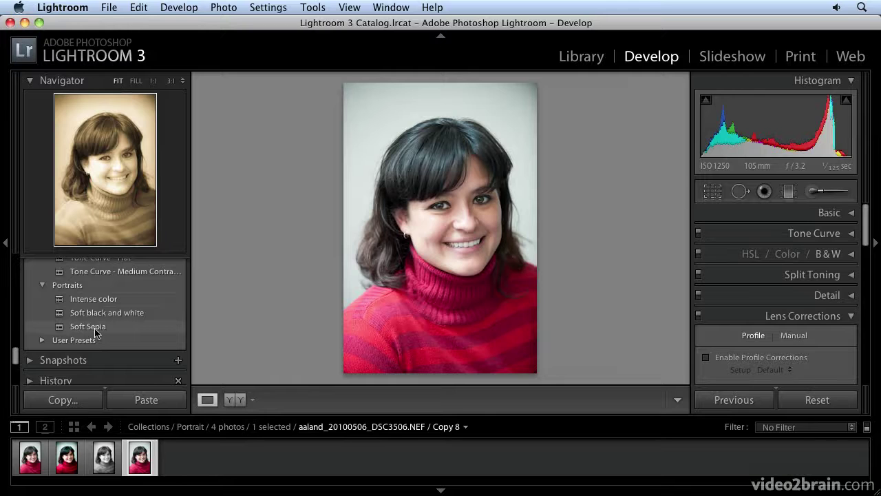
left_click(96, 328)
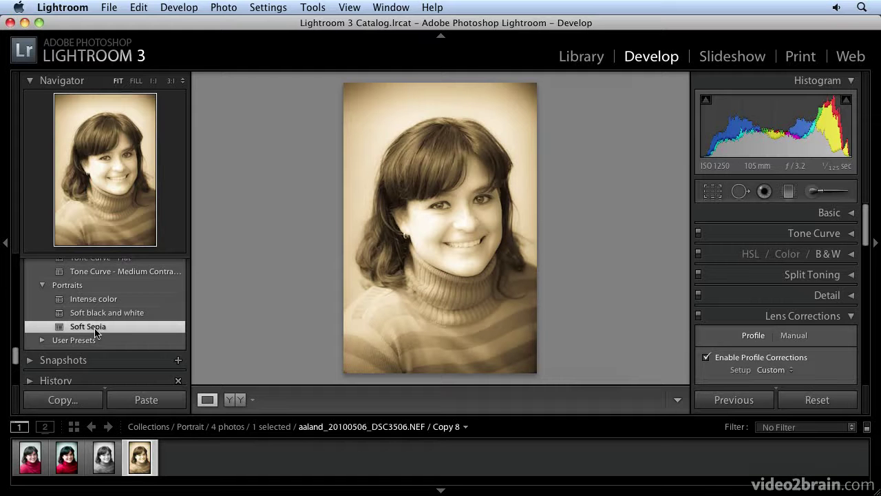
Step: View the original portrait and its three styled copies one by one at full size in the Library, ending on the original
key("g")
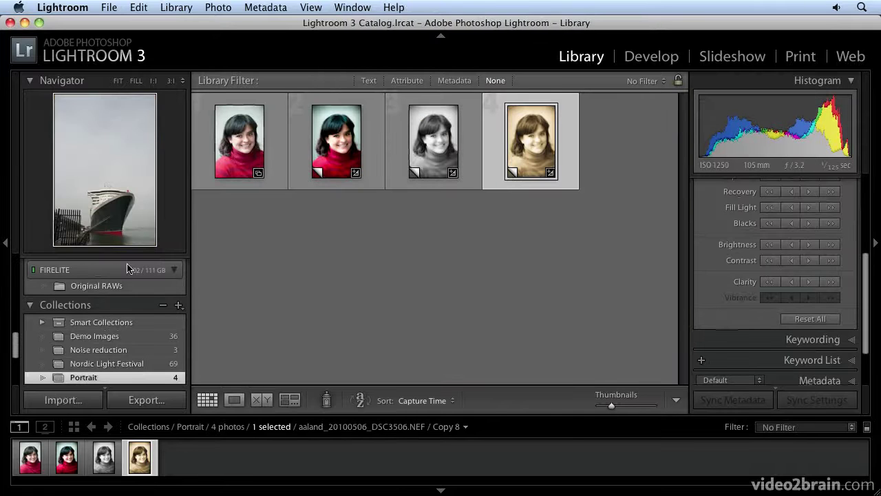
double_click(239, 143)
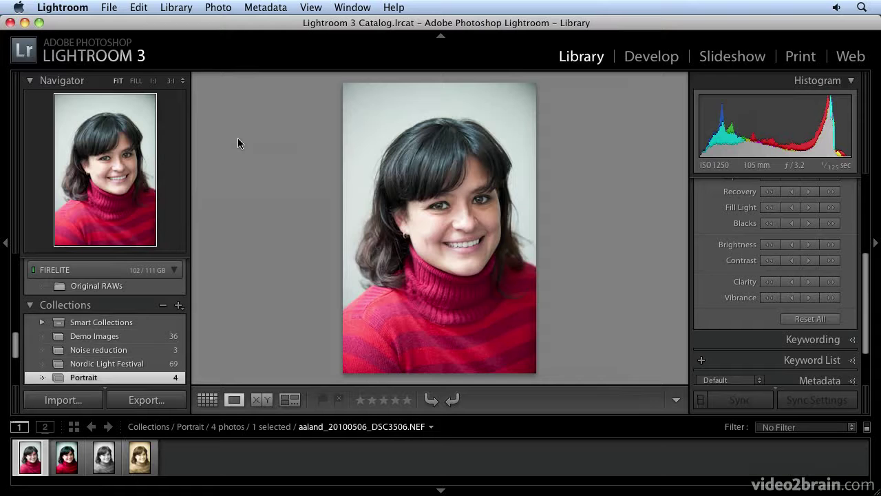
key("Right")
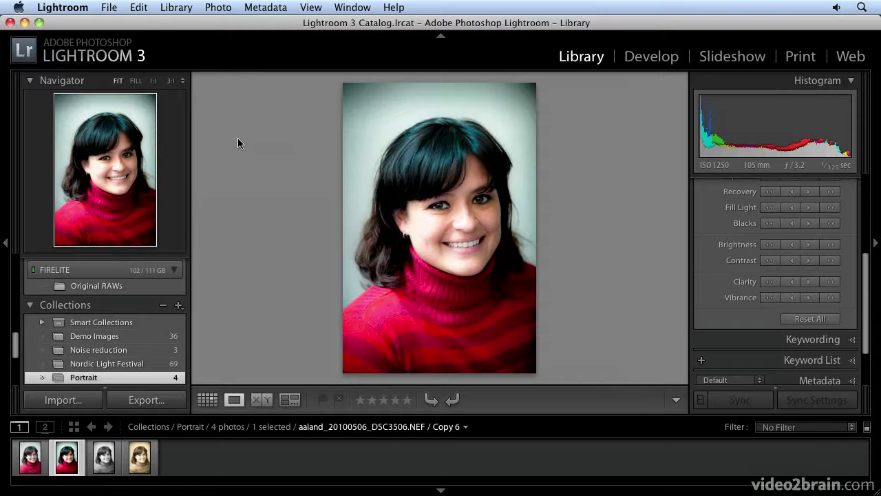
key("Right")
key("Right")
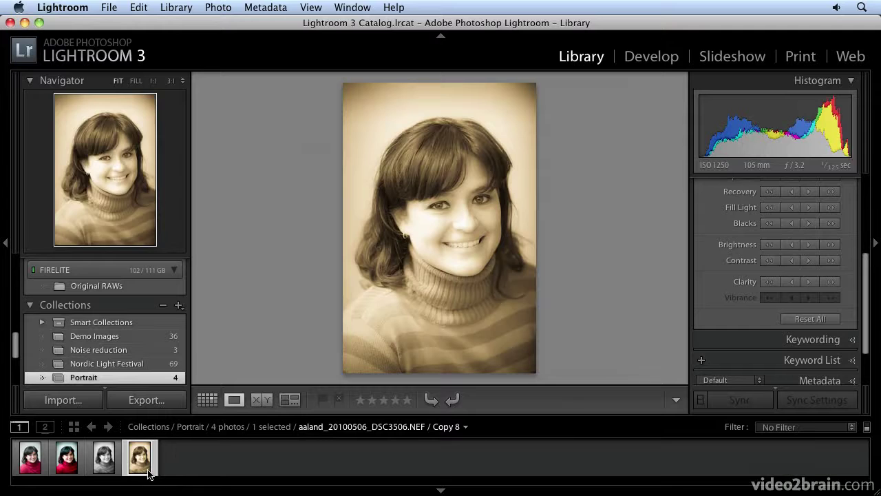
left_click(23, 461)
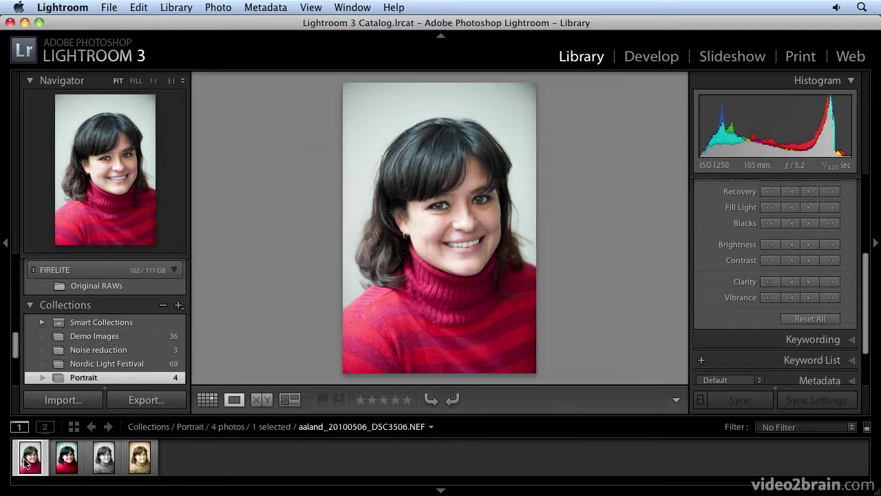